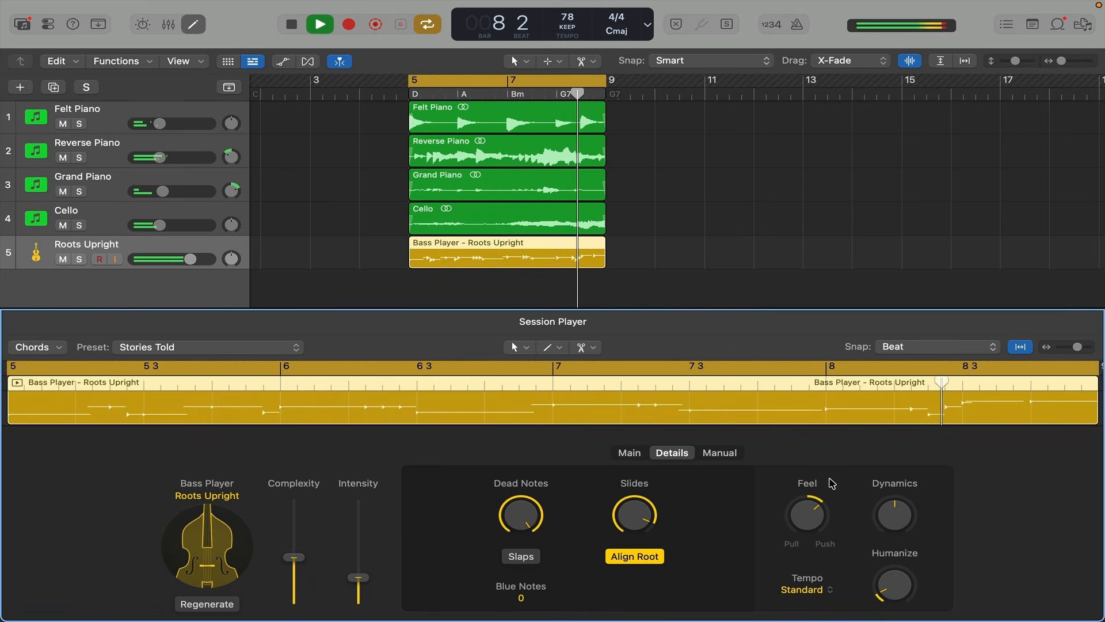
- Delete the existing Roots Upright track and create a Session Player Bass Player track in the Roots Upright style
key("space")
key("super+BackSpace")
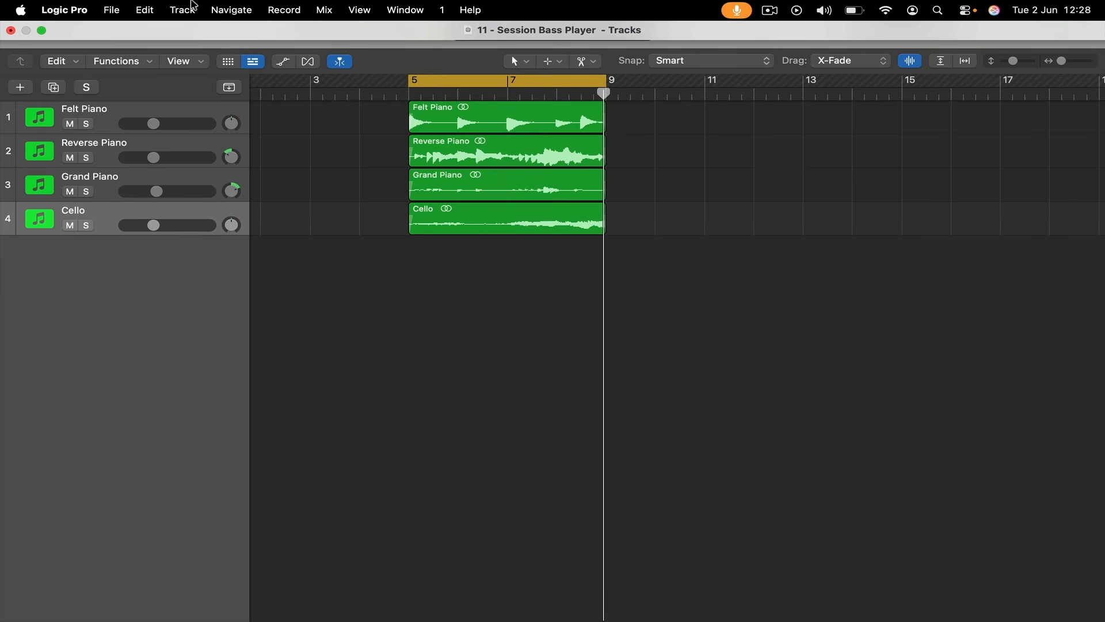
left_click(186, 10)
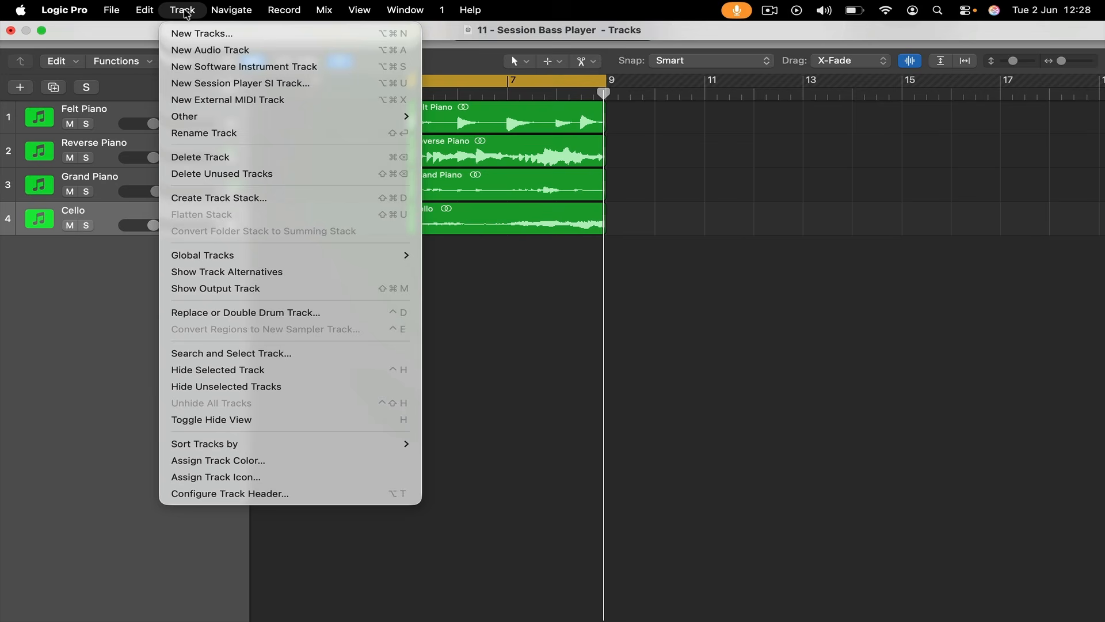
left_click(216, 82)
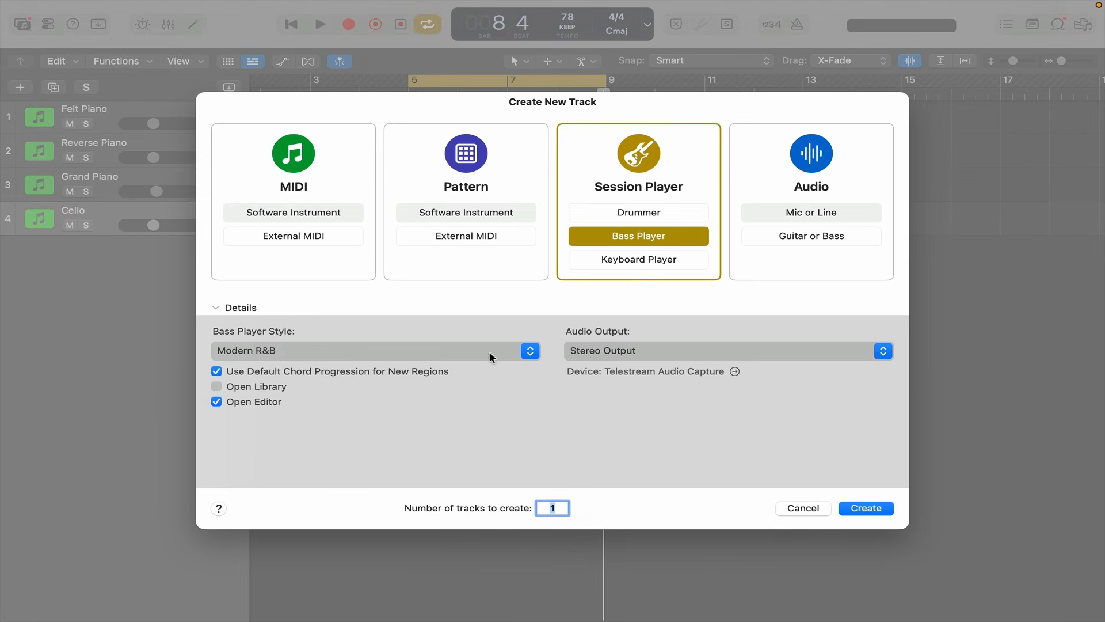
left_click(523, 352)
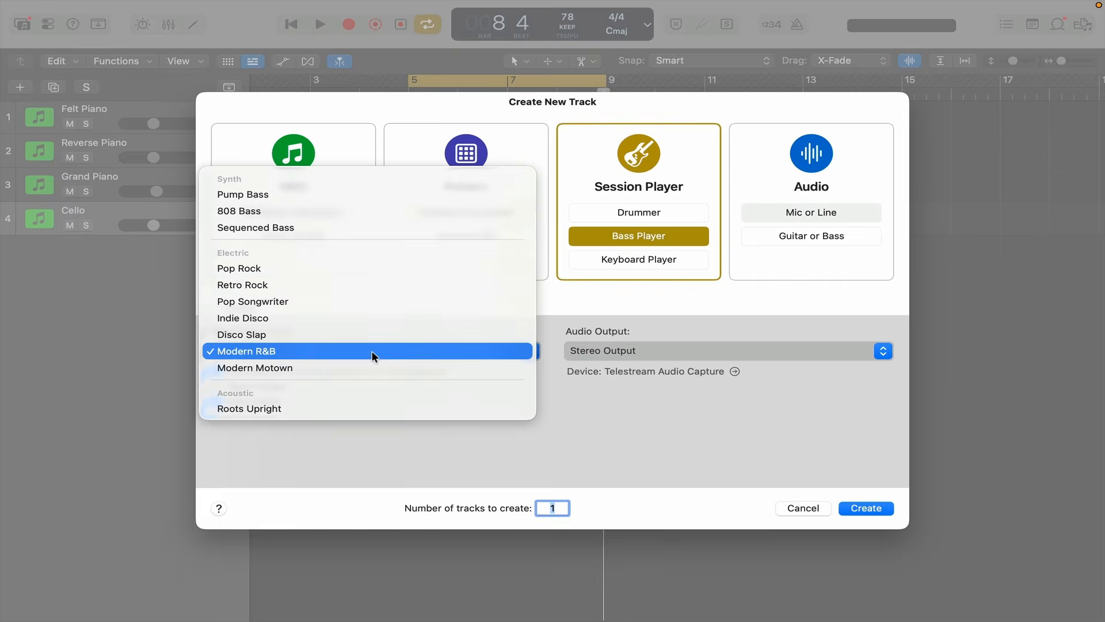
left_click(347, 409)
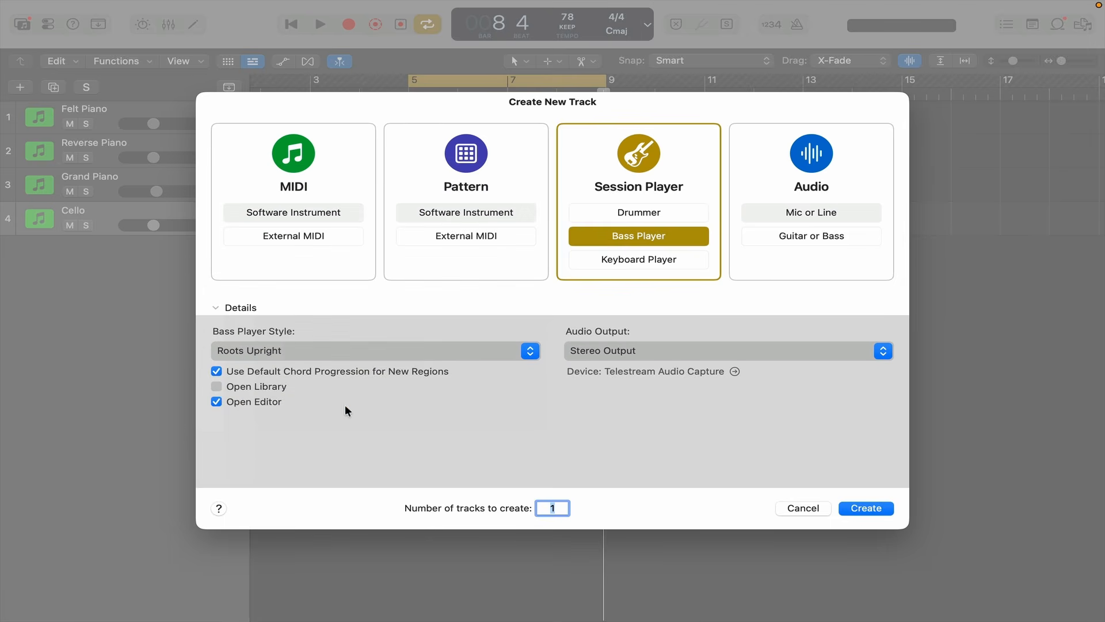
left_click(863, 509)
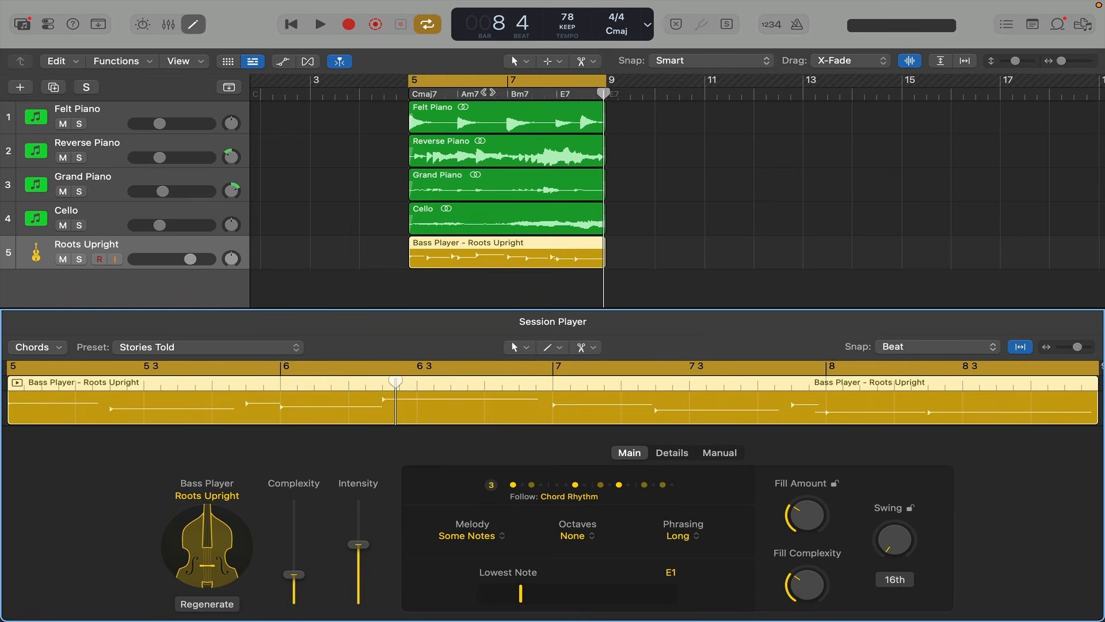
- Move the playhead to the start of bar 5 and show the global tracks
left_click(452, 95)
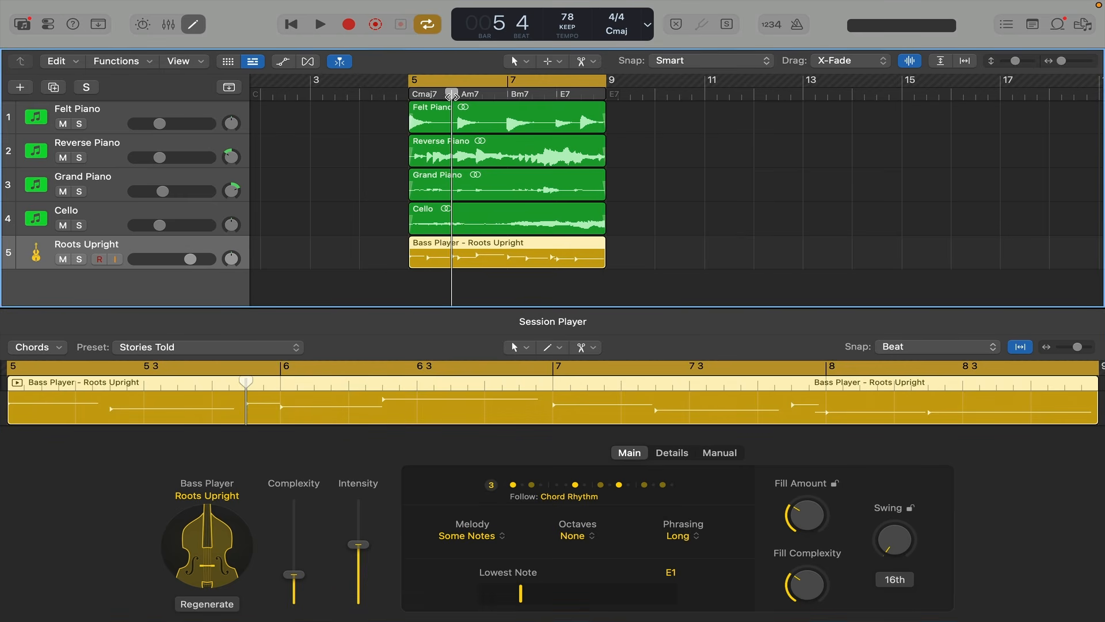
left_click(406, 95)
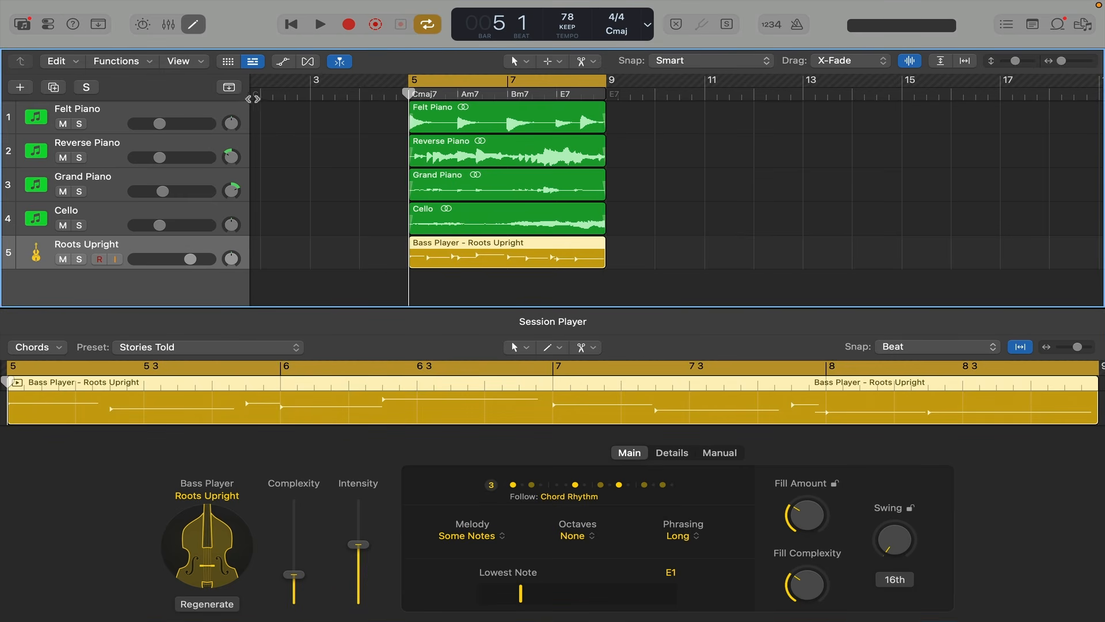
left_click(229, 88)
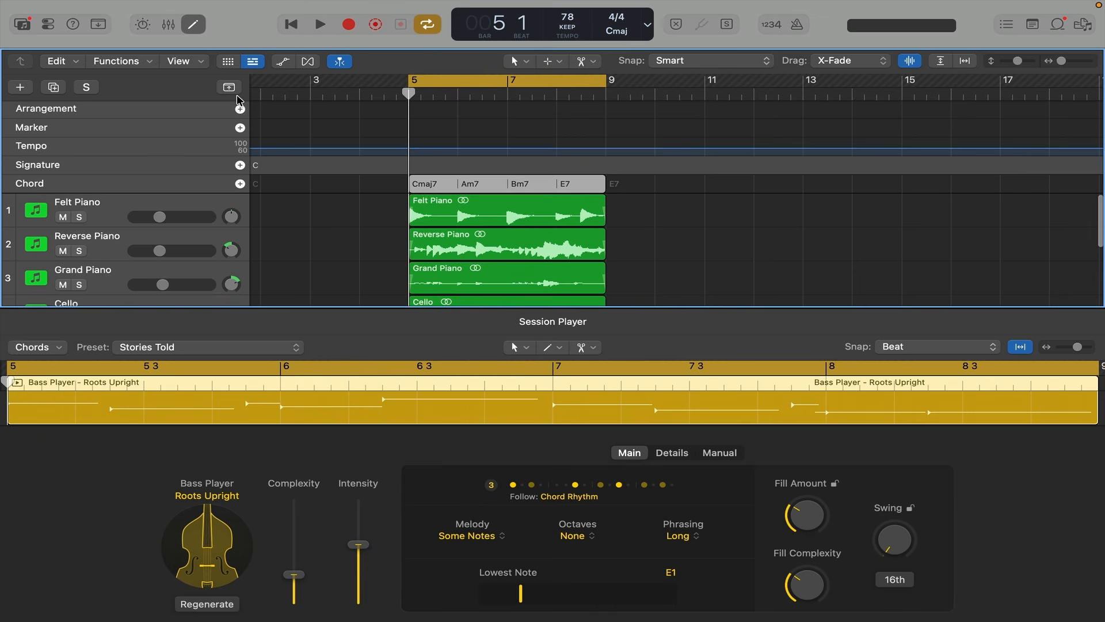
- Change the first chord of the Chord track to a plain D major without the maj7 extension
left_click(433, 188)
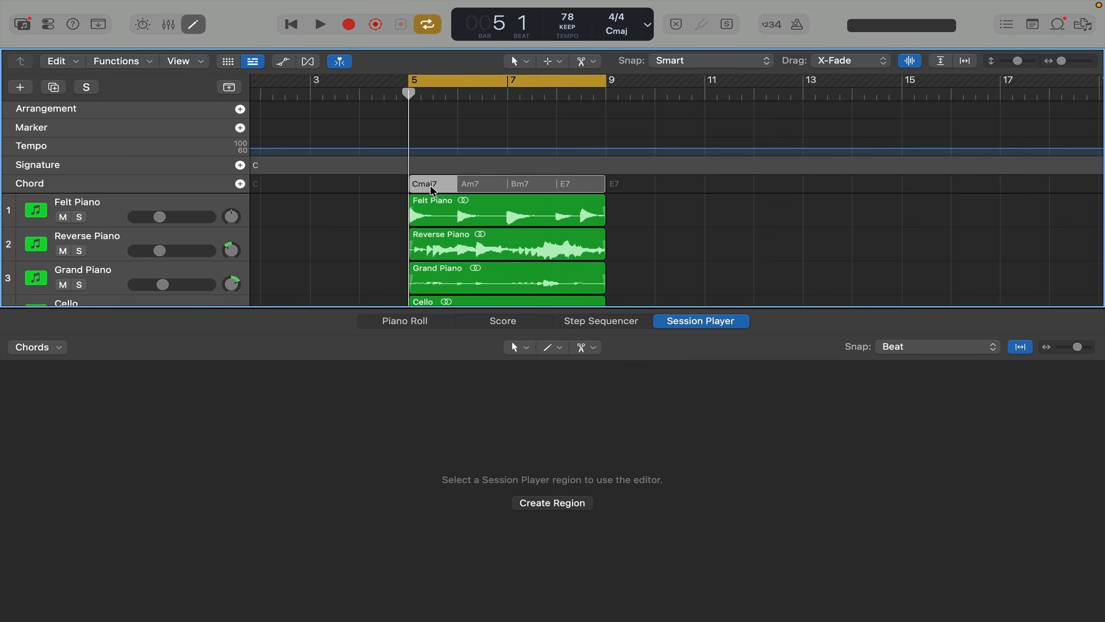
double_click(431, 186)
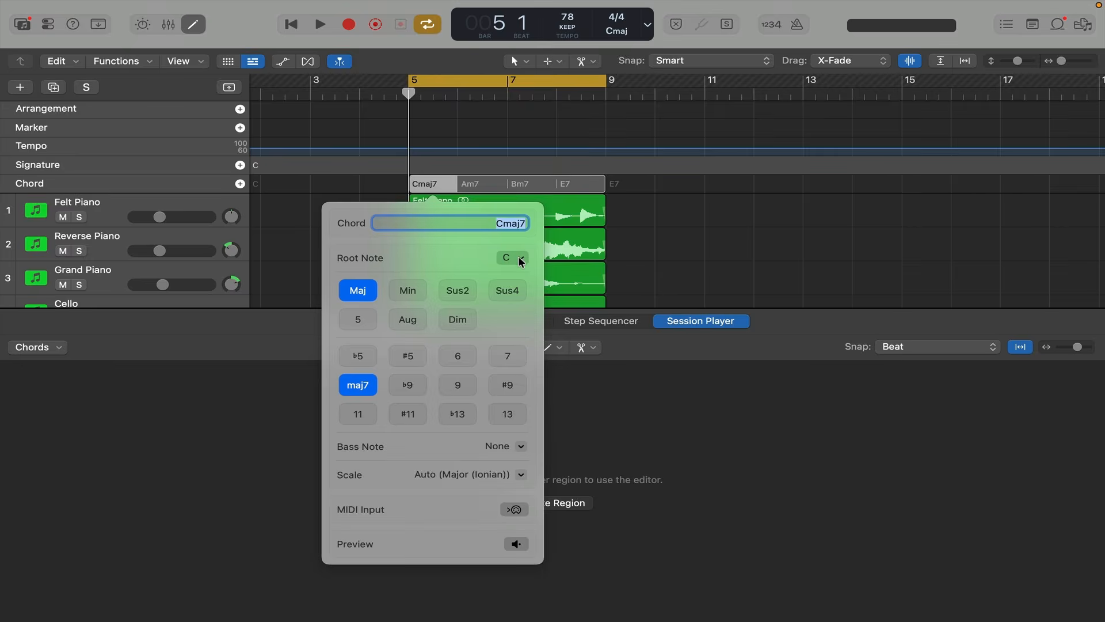
left_click(519, 258)
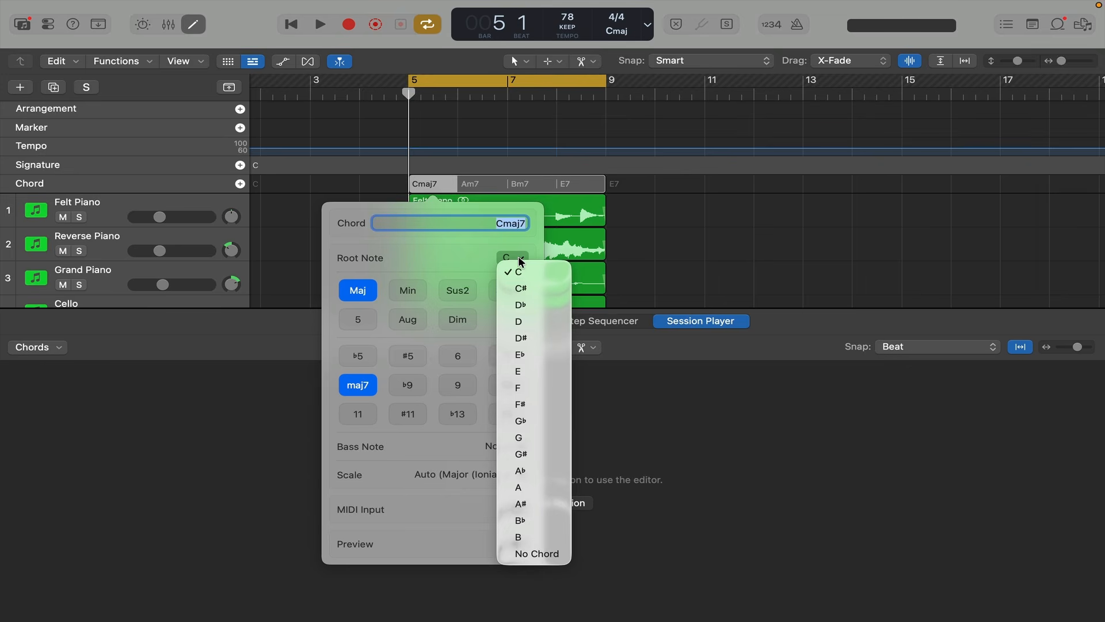
left_click(524, 321)
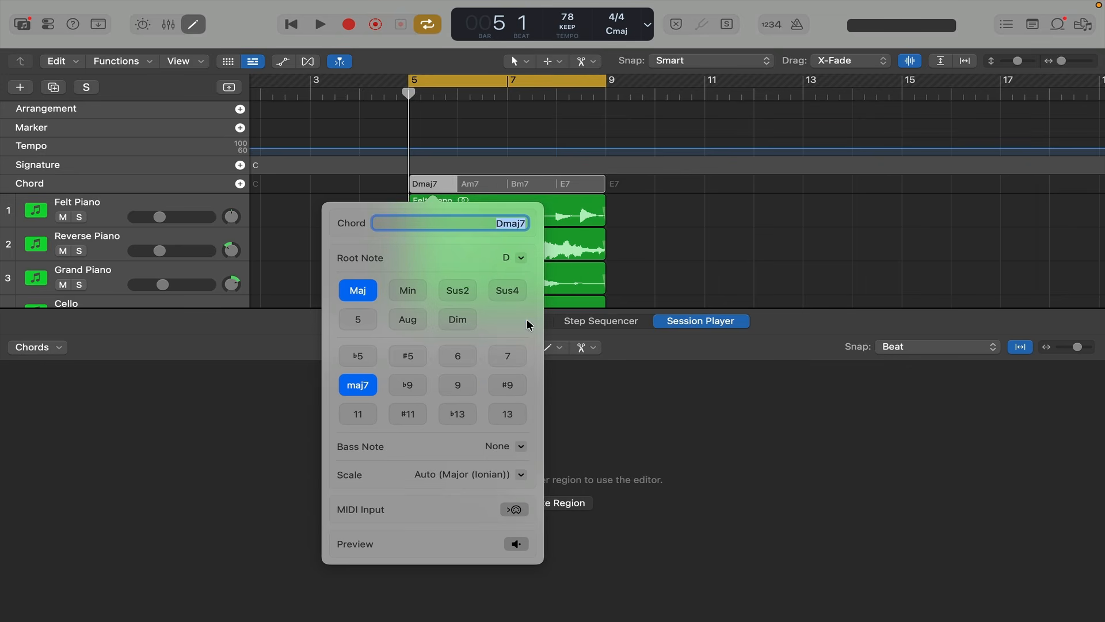
left_click(358, 290)
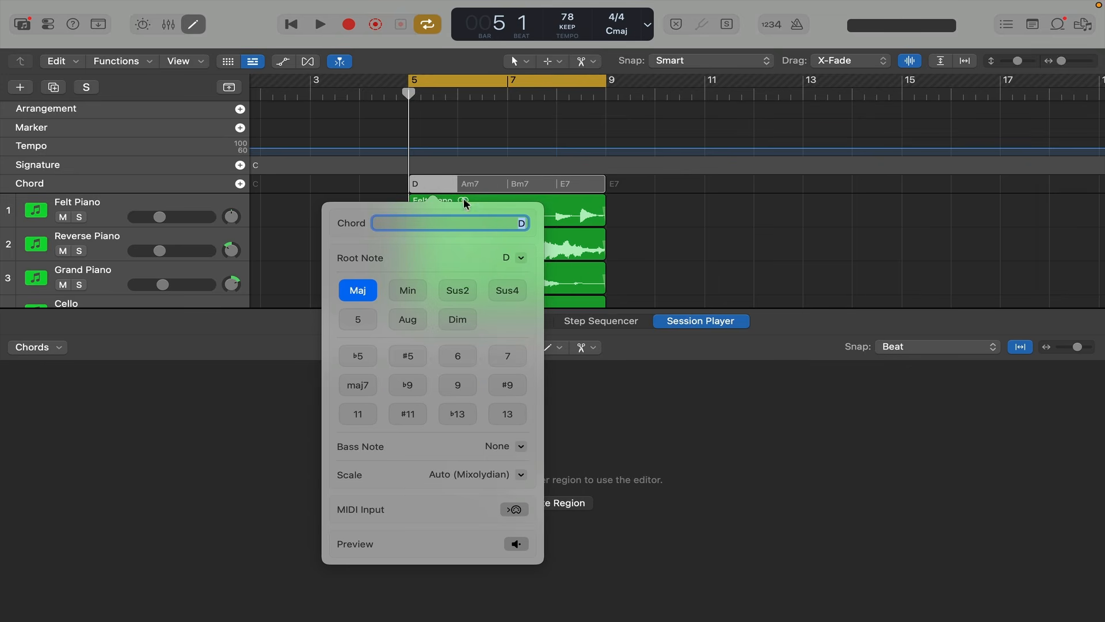
- Change the second chord to a plain A major and the third to a B minor without the seventh
left_click(481, 184)
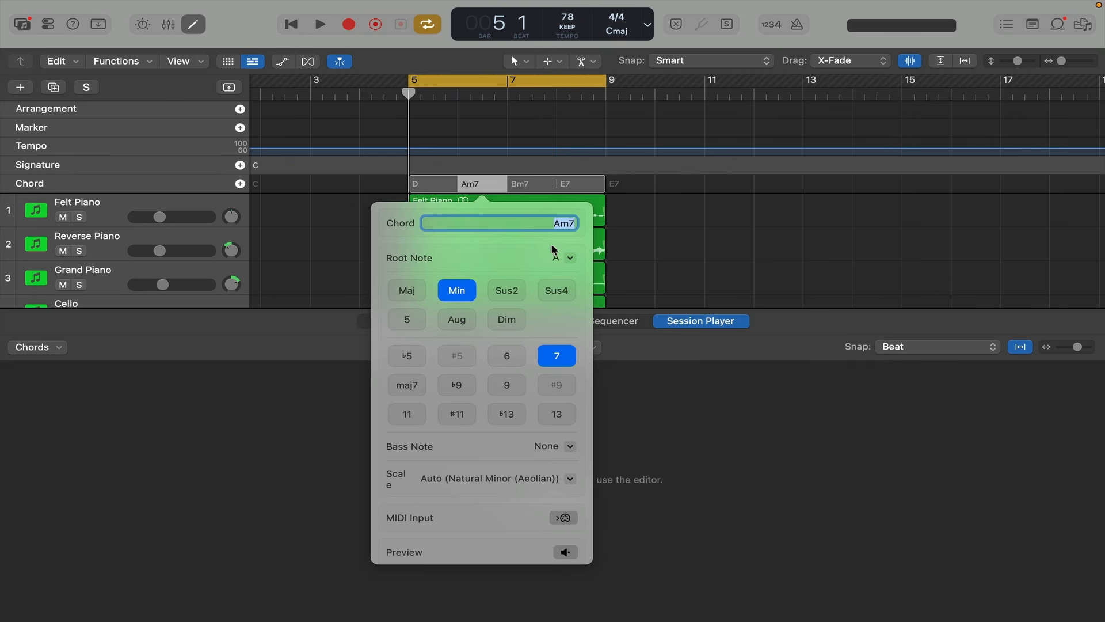
left_click(565, 260)
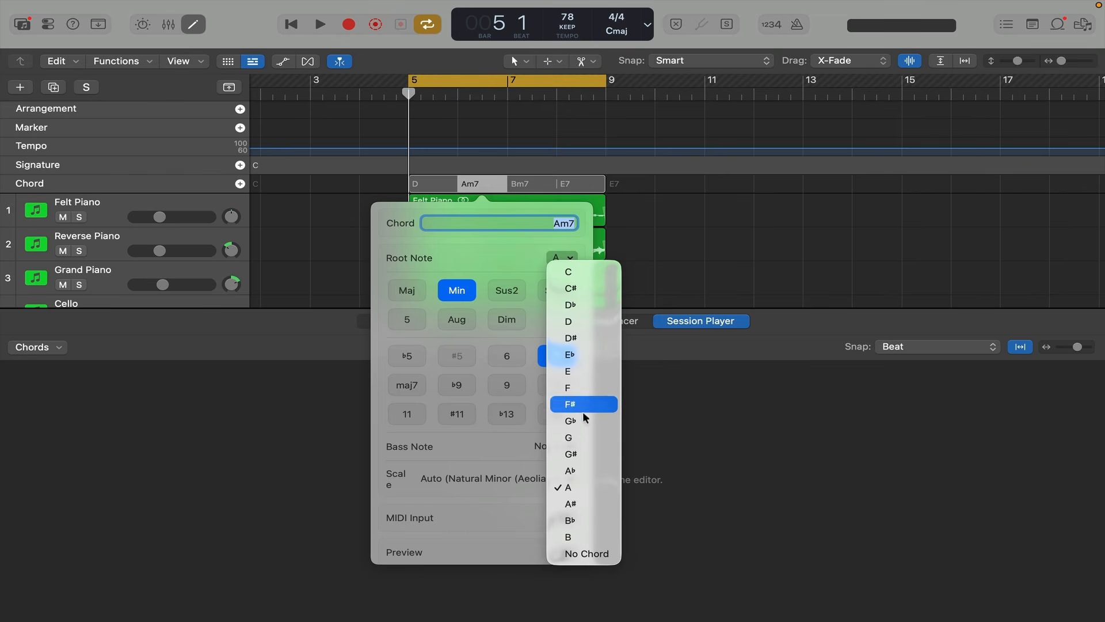
left_click(593, 489)
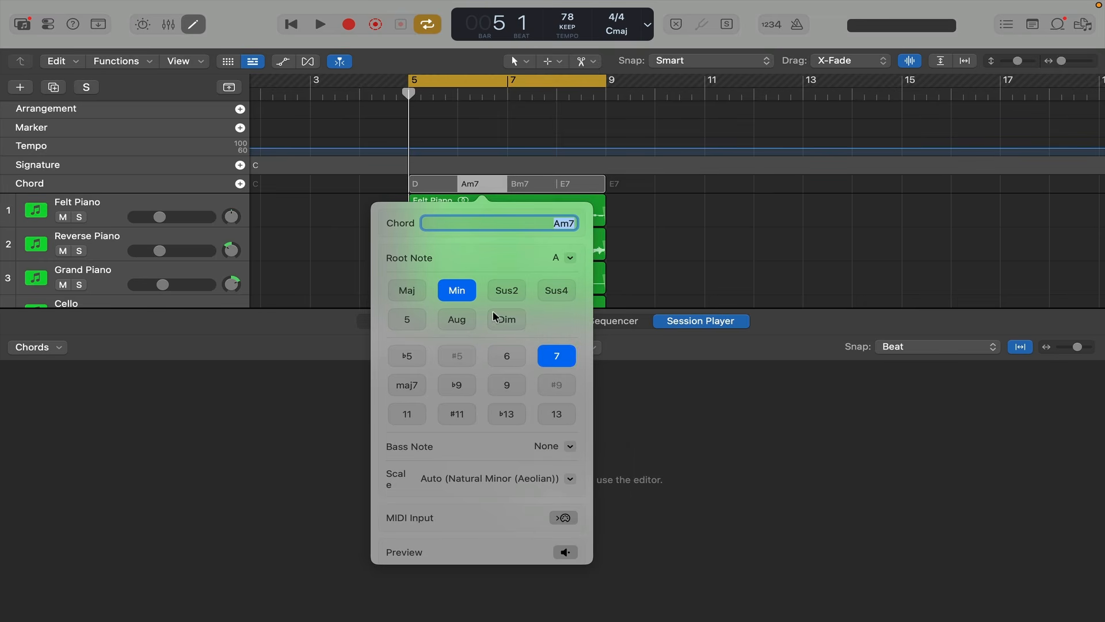
left_click(410, 291)
left_click(530, 183)
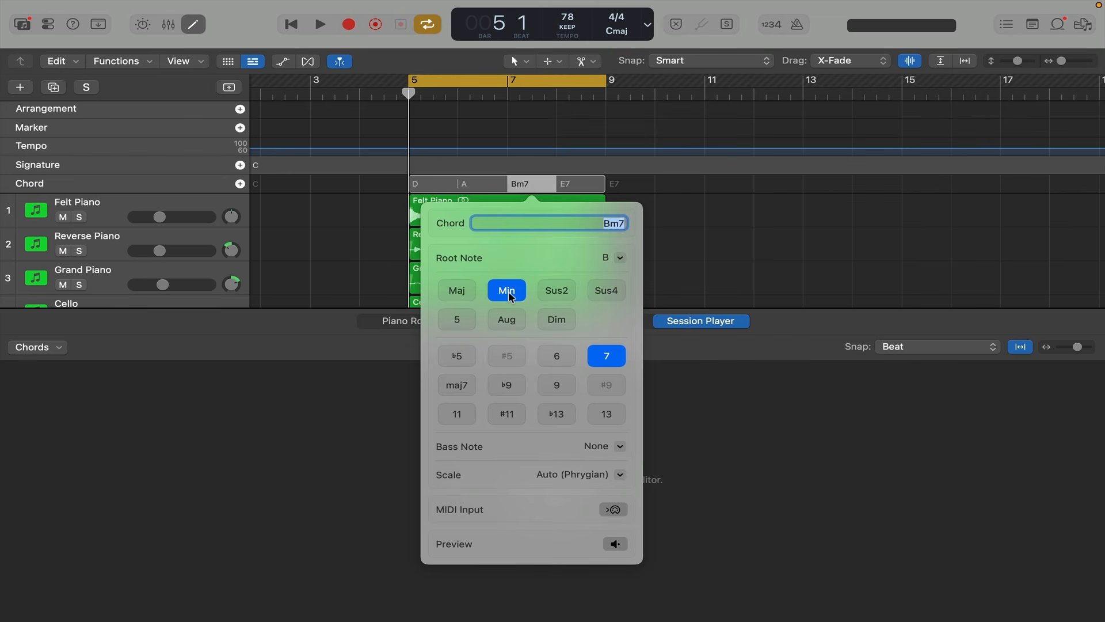
left_click(606, 355)
- Change the fourth chord to G7 and close the chord editor
left_click(581, 185)
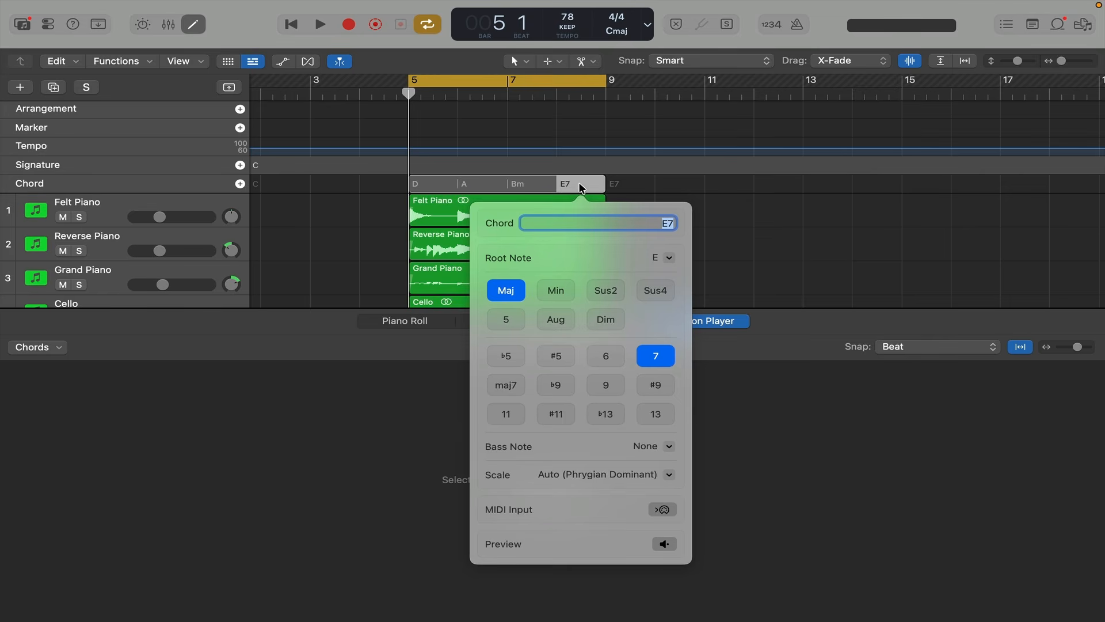
left_click(662, 259)
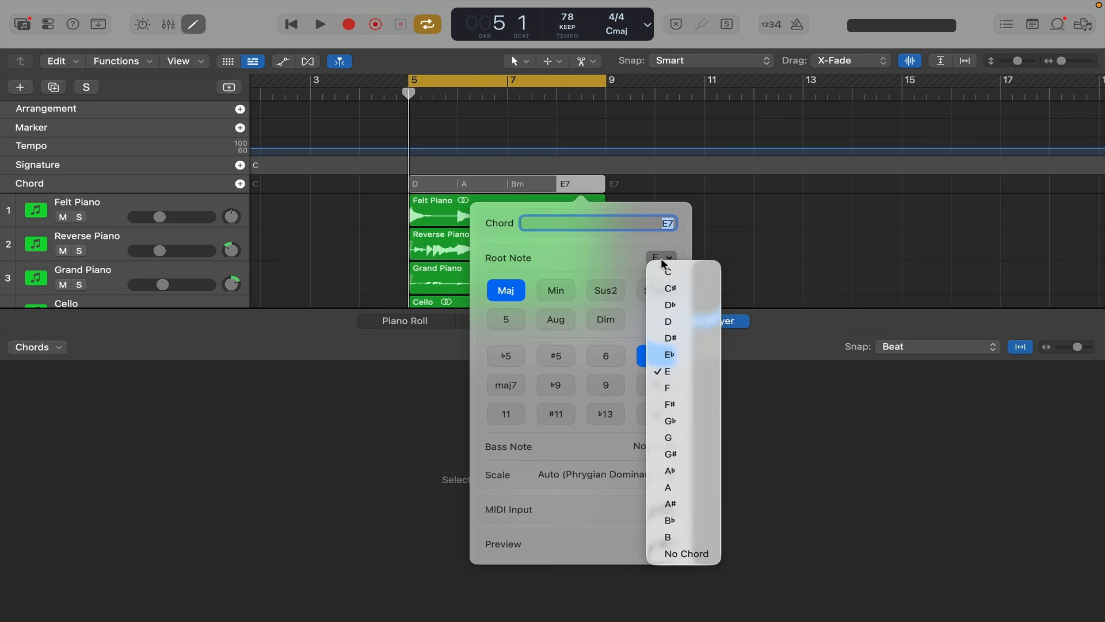
left_click(685, 436)
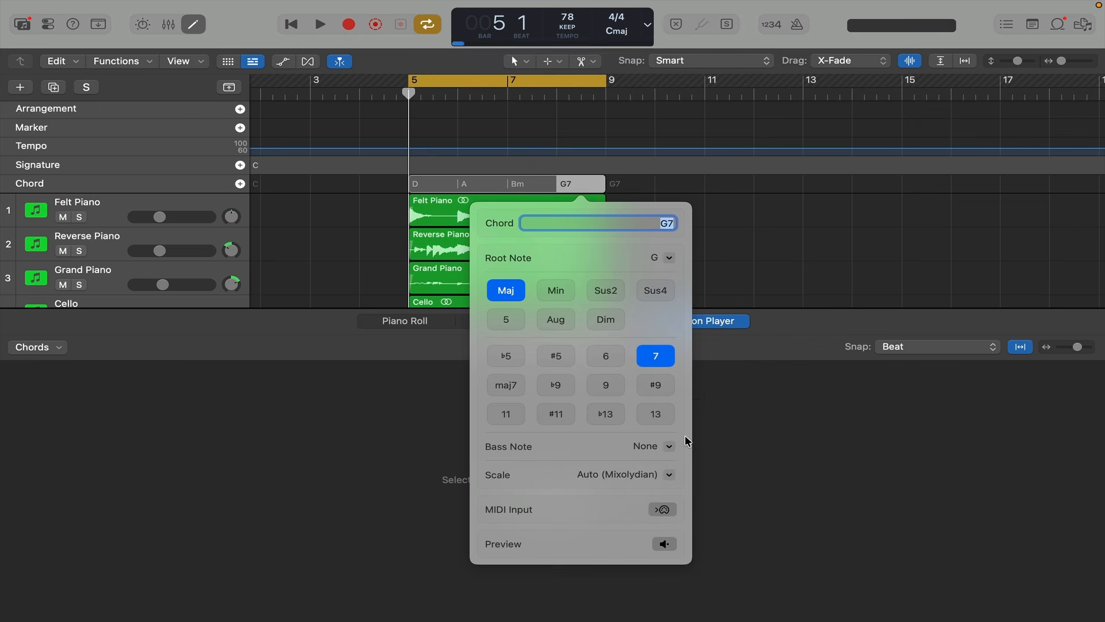
left_click(729, 281)
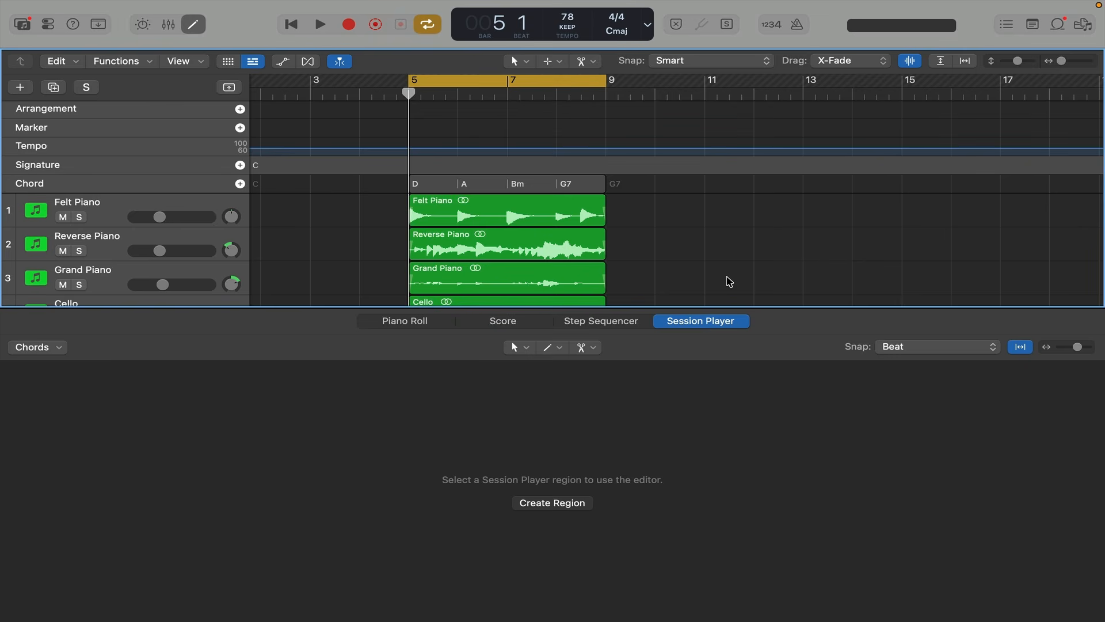
- Hide the editor and the global tracks, and play the cycled section to audition the bass with the new chords
left_click(192, 29)
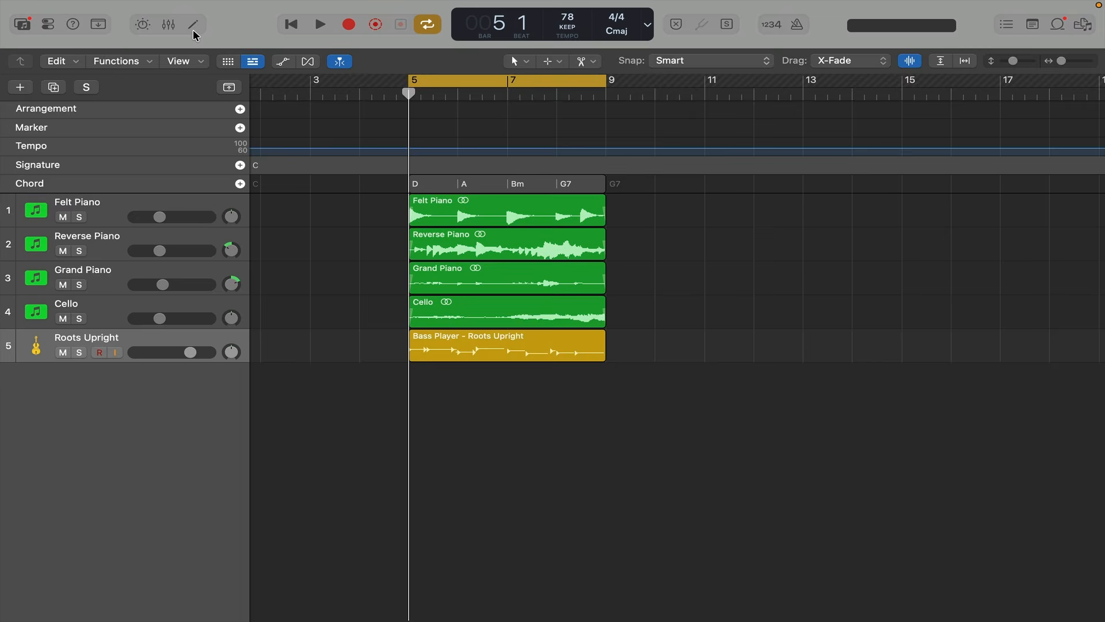
key("g")
key("space")
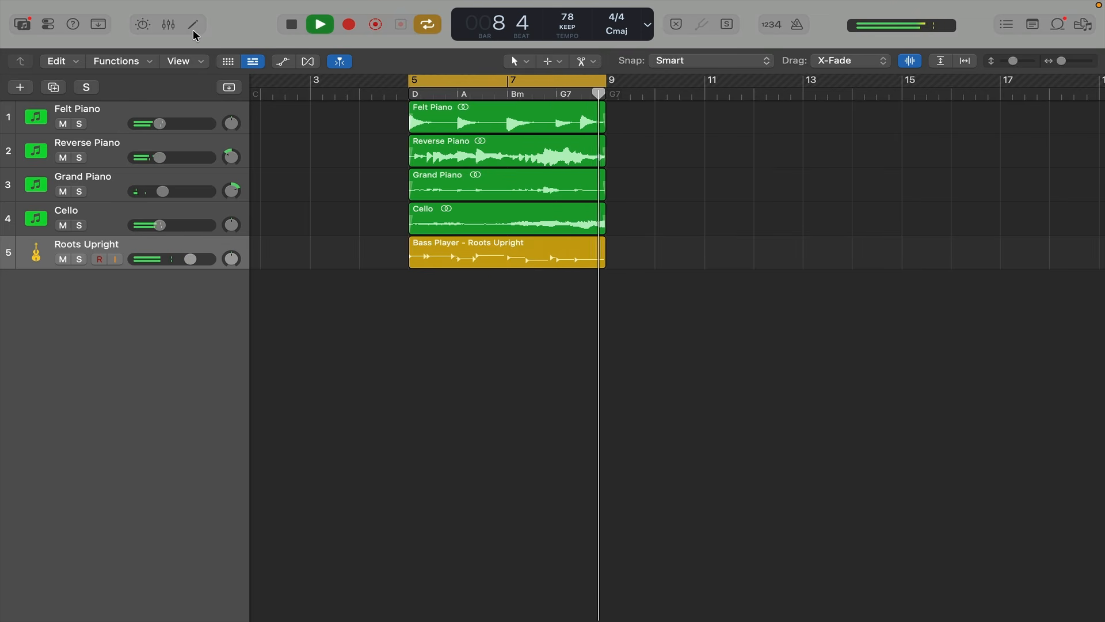
key("space")
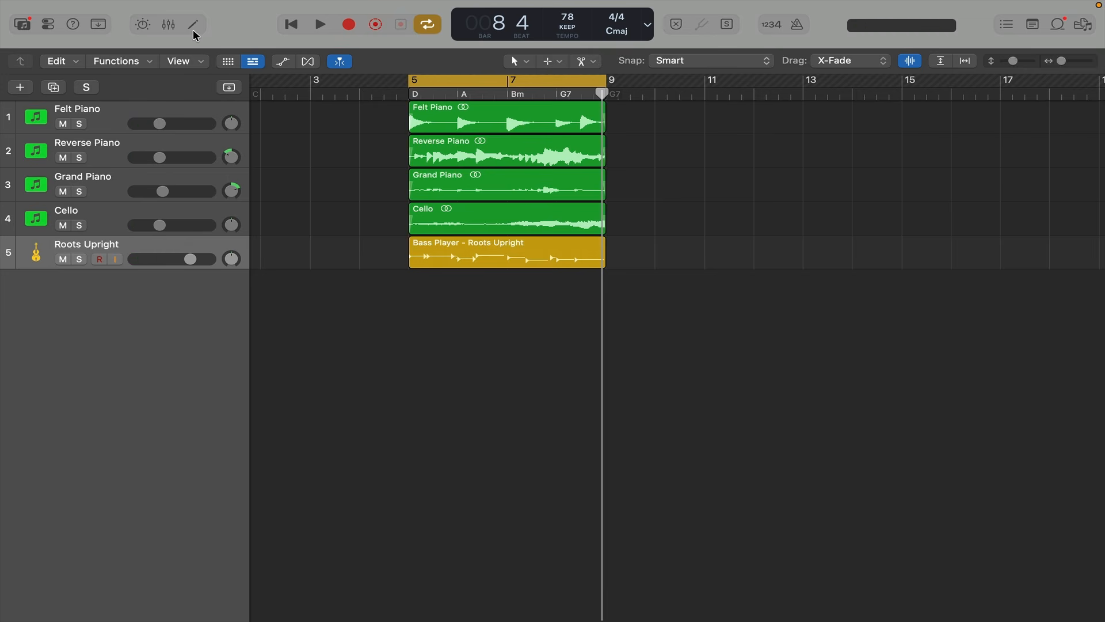
- Open the bass region in the Session Player editor, regenerate its performance, and audition the new version
double_click(518, 250)
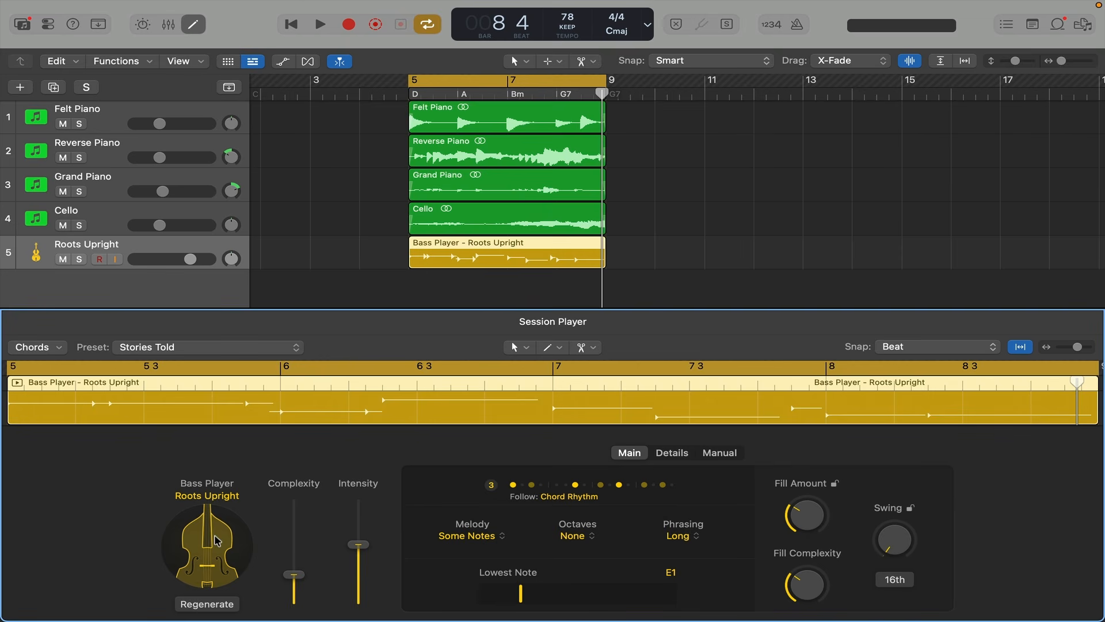
left_click(207, 604)
key("space")
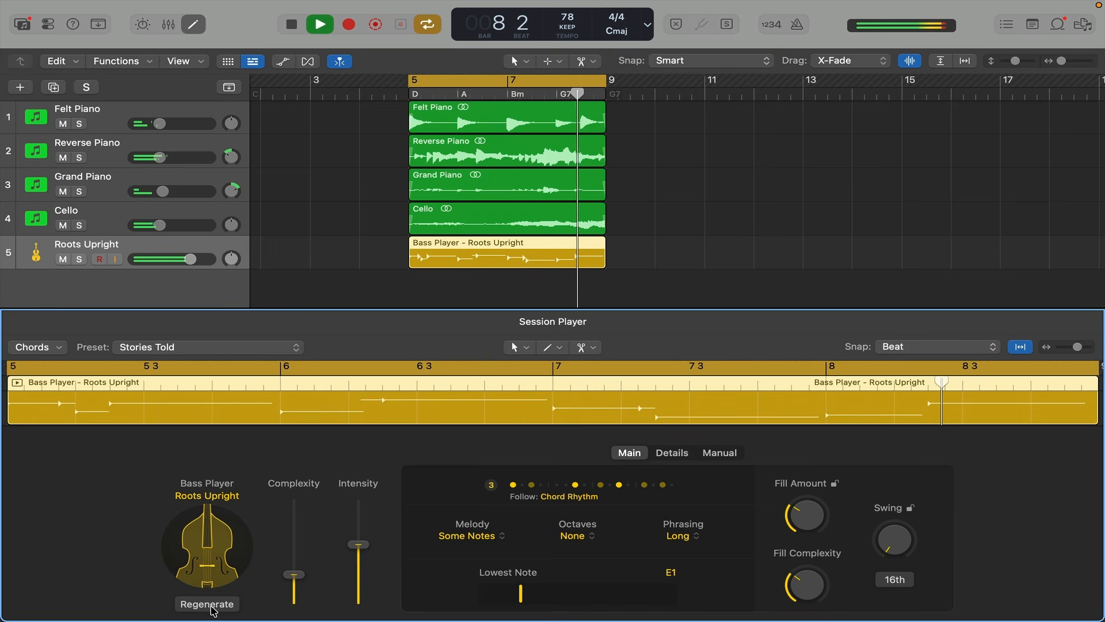
key("space")
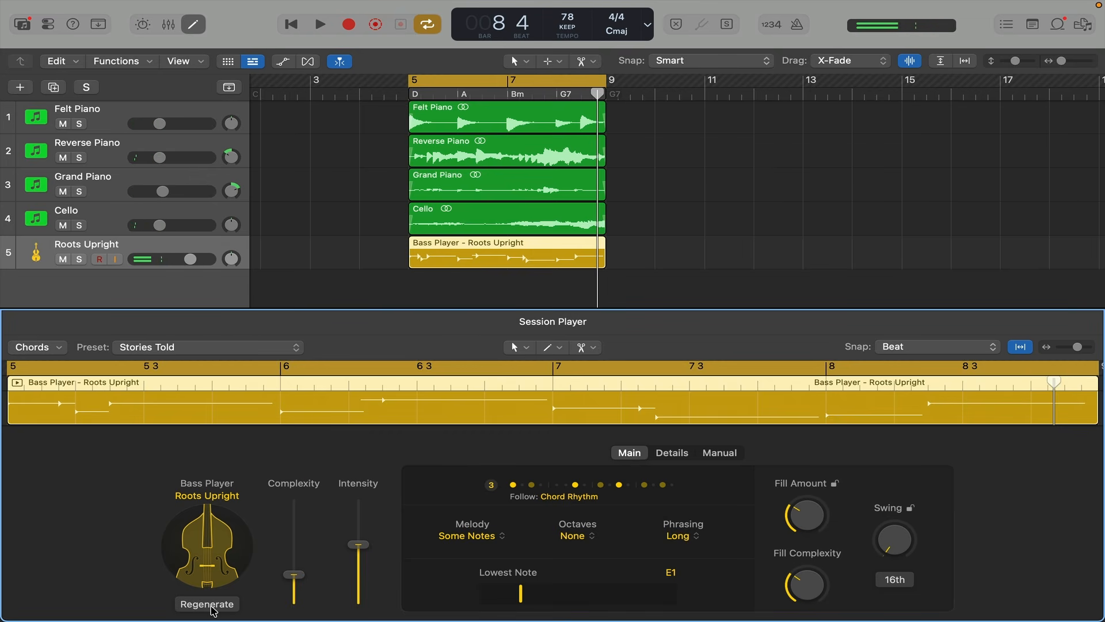
- Try a higher Complexity for the bass performance, audition it, and settle on a Complexity of 45%
left_click_drag(294, 574, 294, 565)
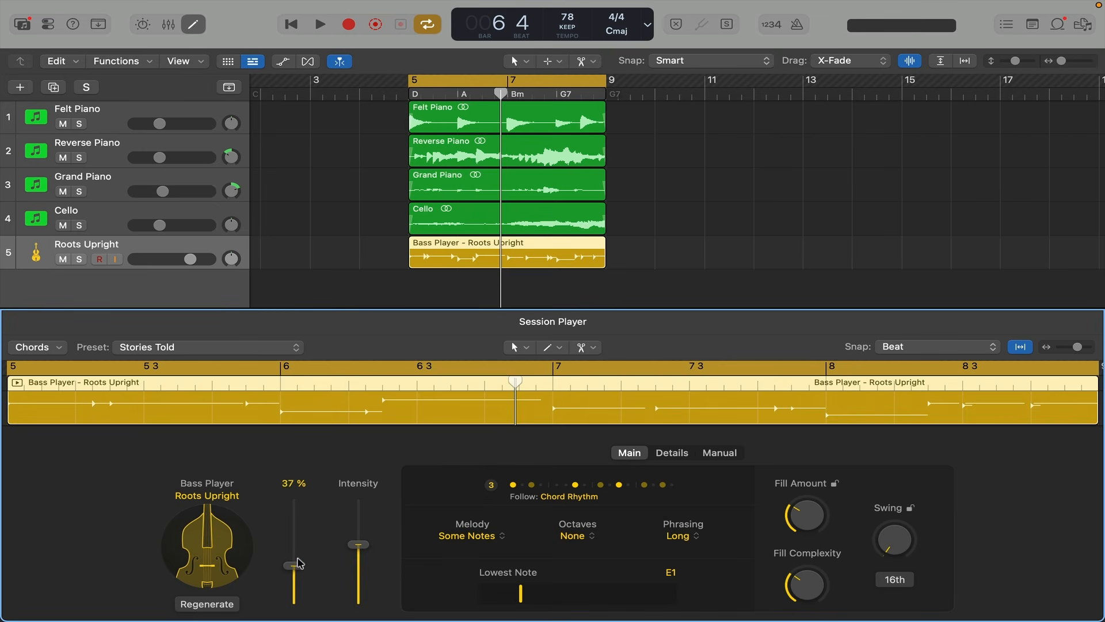
left_click_drag(299, 562, 300, 531)
key("space")
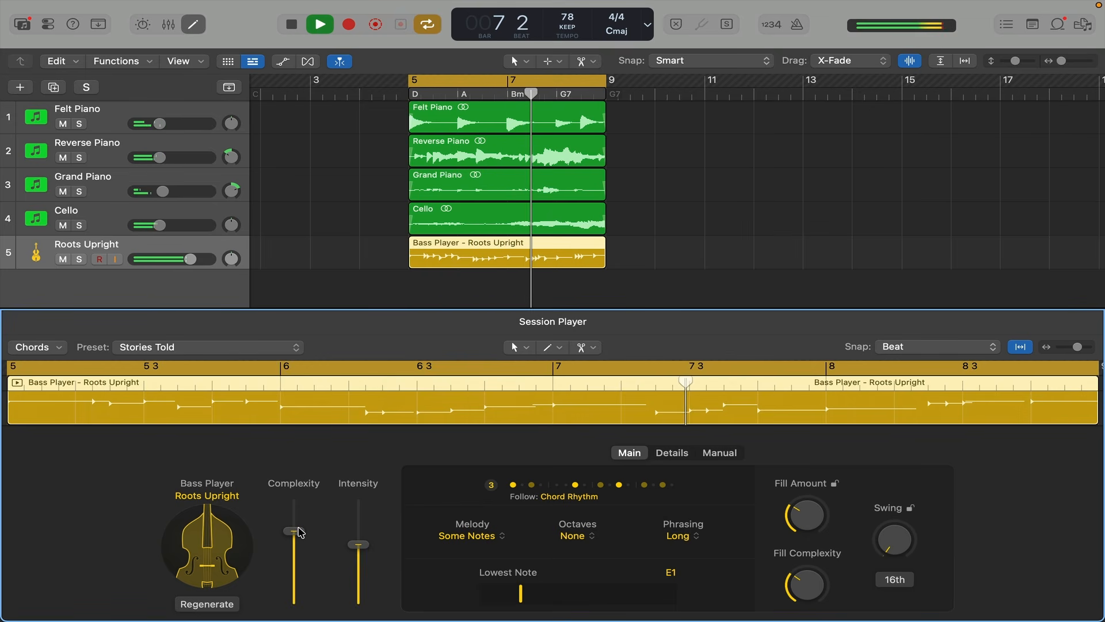
key("space")
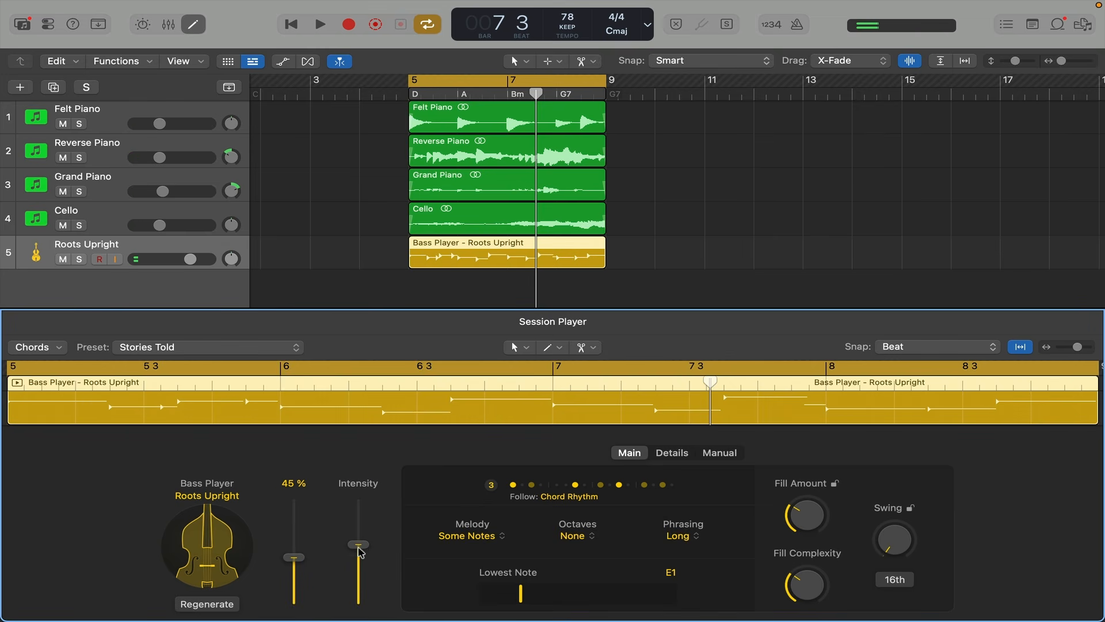
- Try a higher Intensity for the bass performance, audition it, and settle on an Intensity of 26%
left_click_drag(360, 530, 361, 528)
key("space")
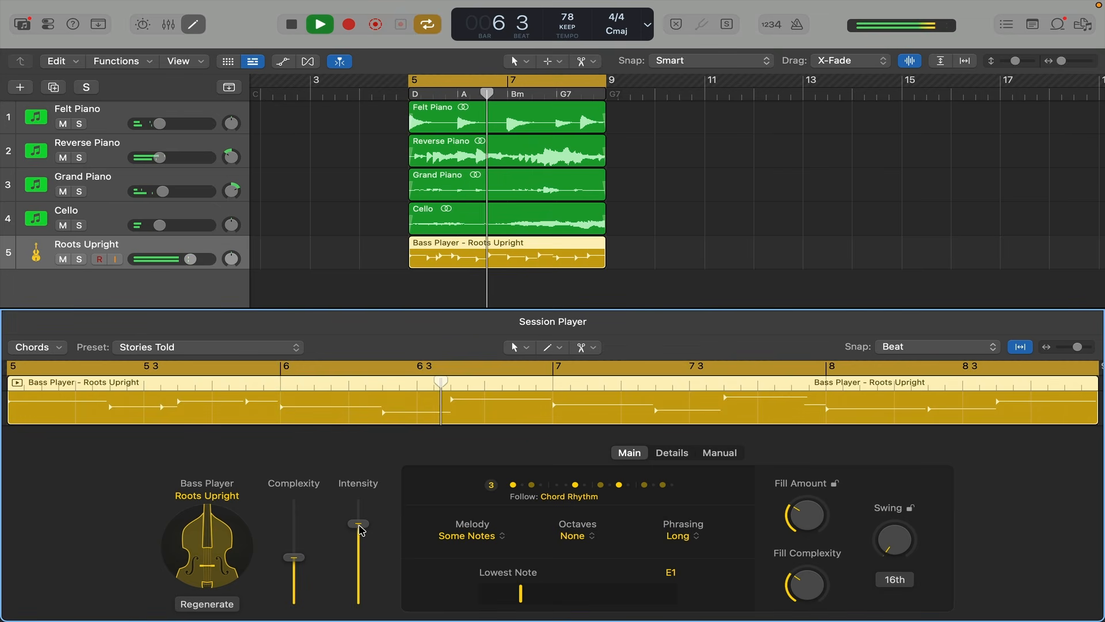
key("space")
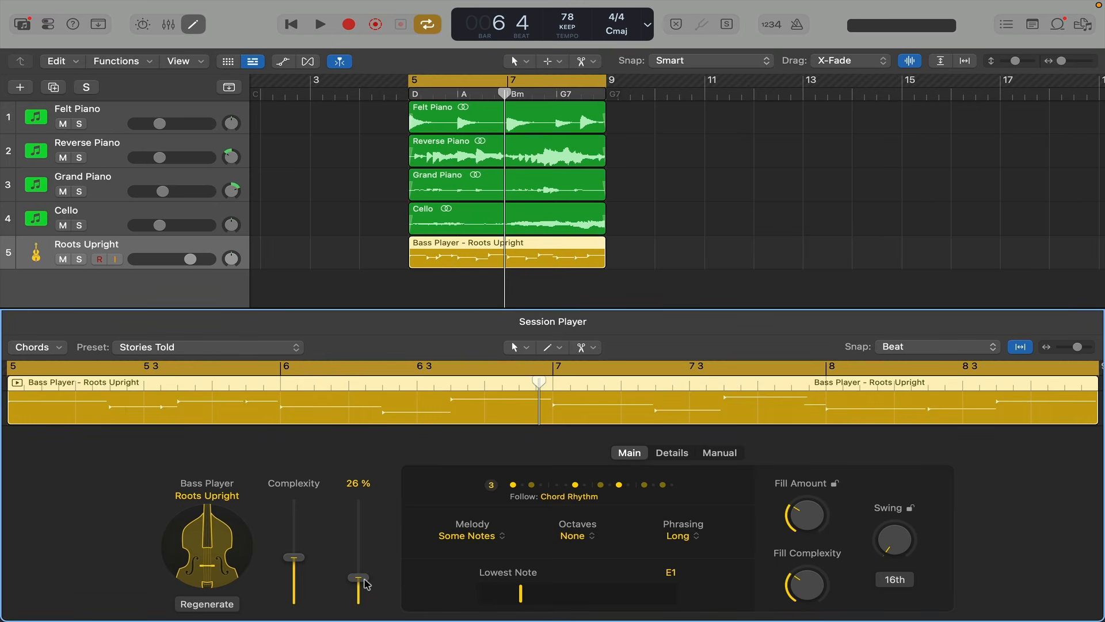
- Play the cycled section and slightly lower the volume of the Roots Upright track
key("space")
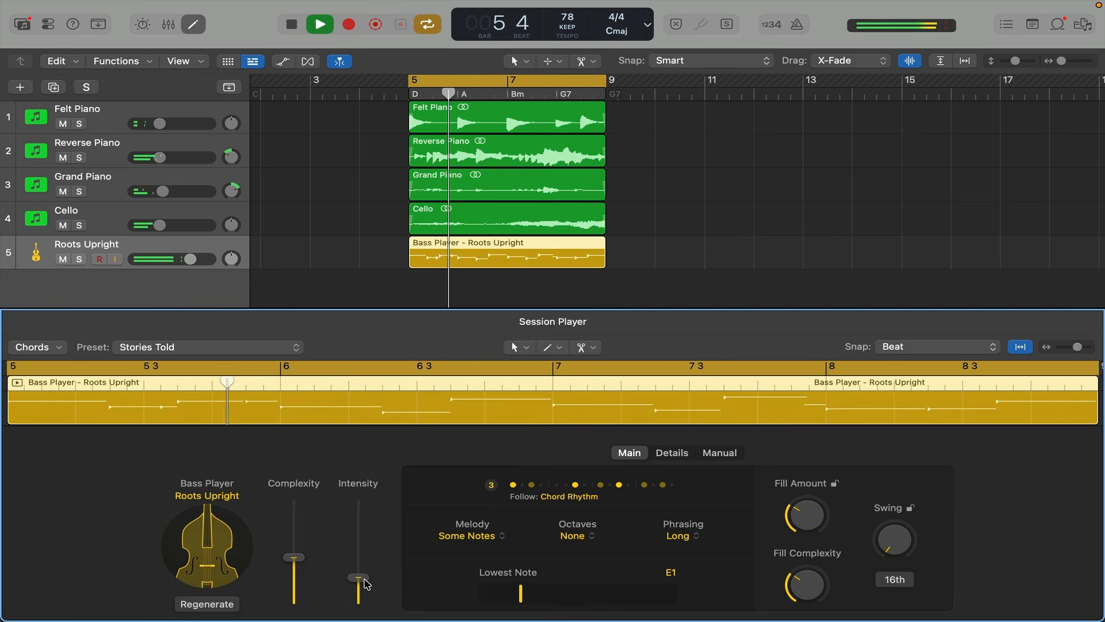
left_click_drag(190, 259, 182, 259)
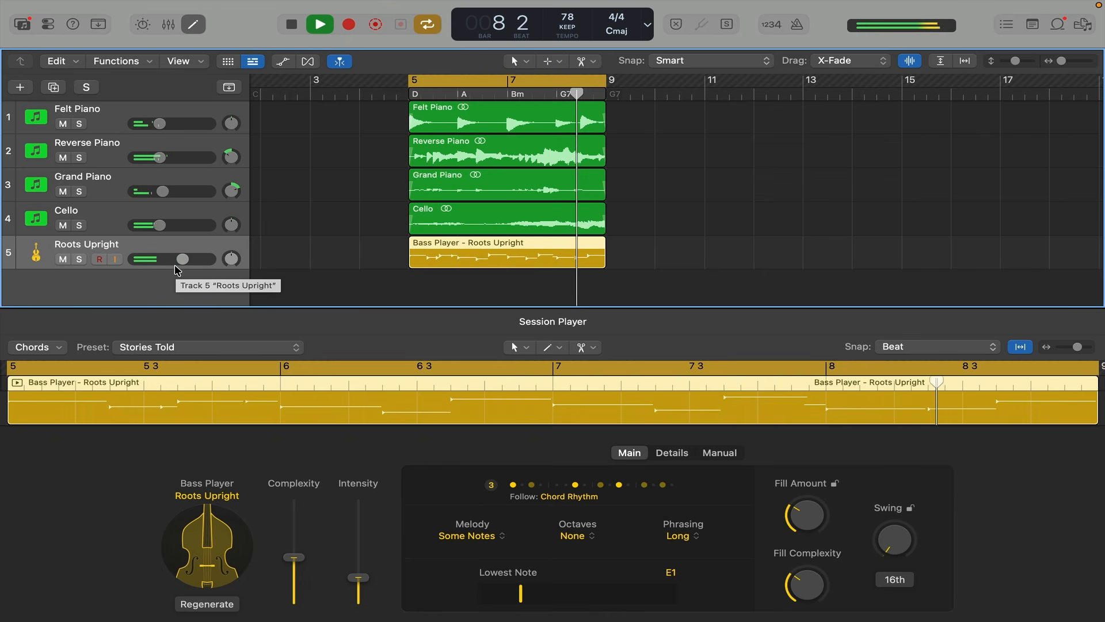
- Set the bass player's Melody to Most Notes and audition the cycled section
key("space")
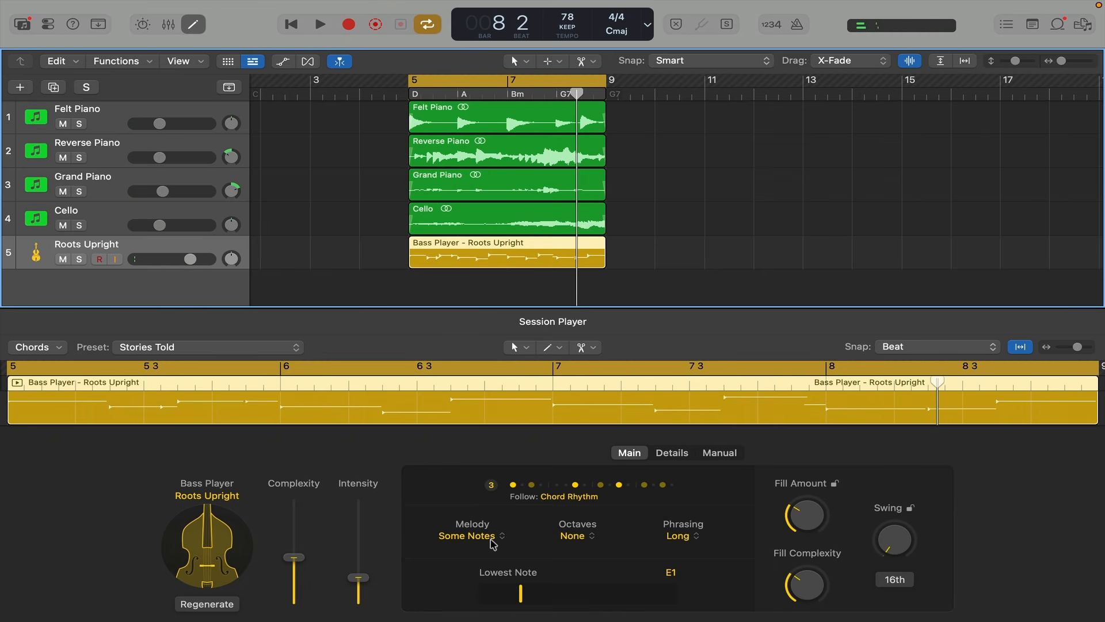
left_click(491, 535)
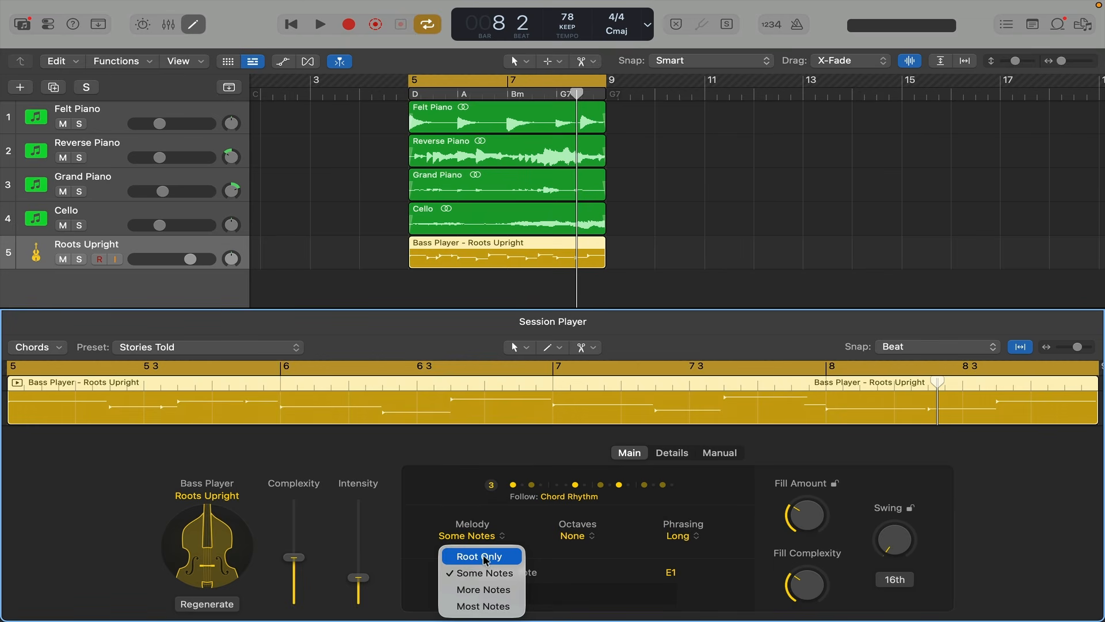
left_click(512, 607)
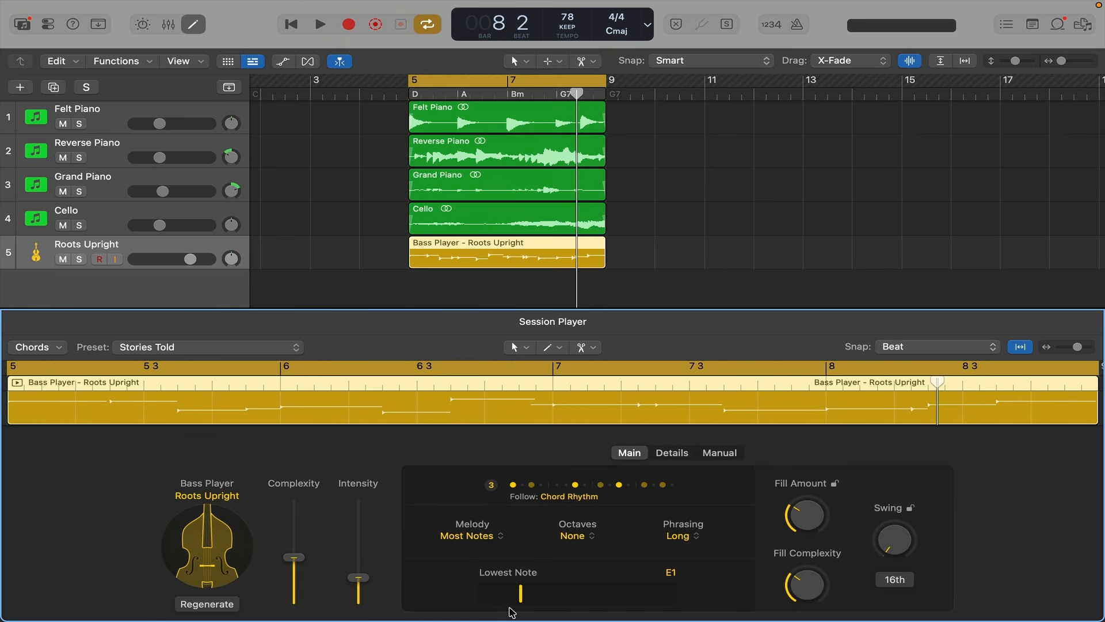
key("space")
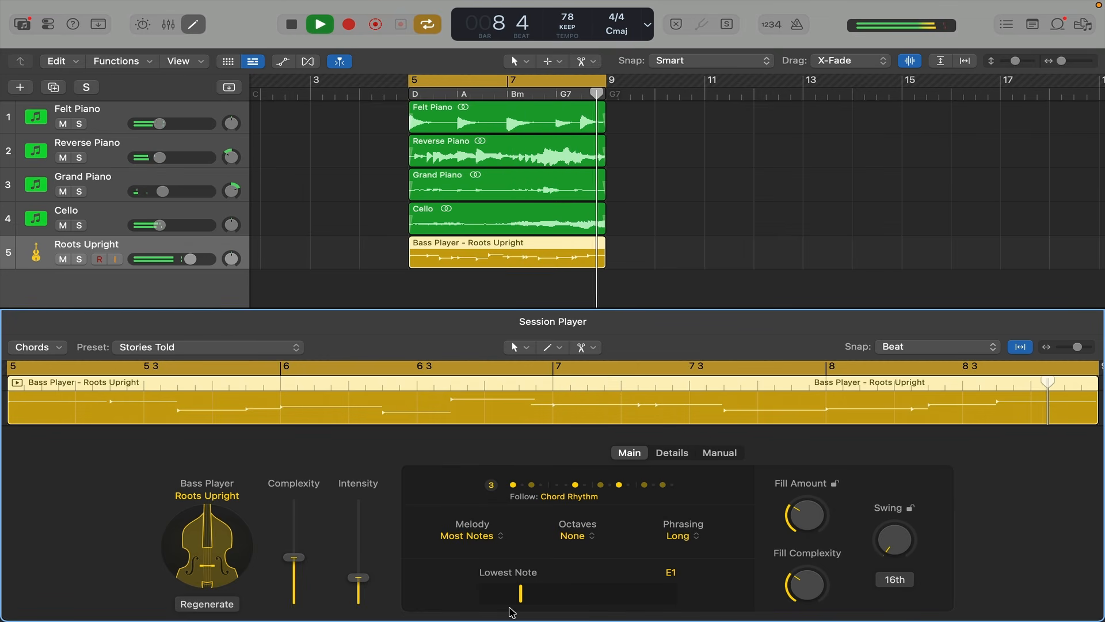
key("space")
- Regenerate the bass performance, try a Lowest Note of A2, and settle on C2 while auditioning the cycled section
left_click(229, 605)
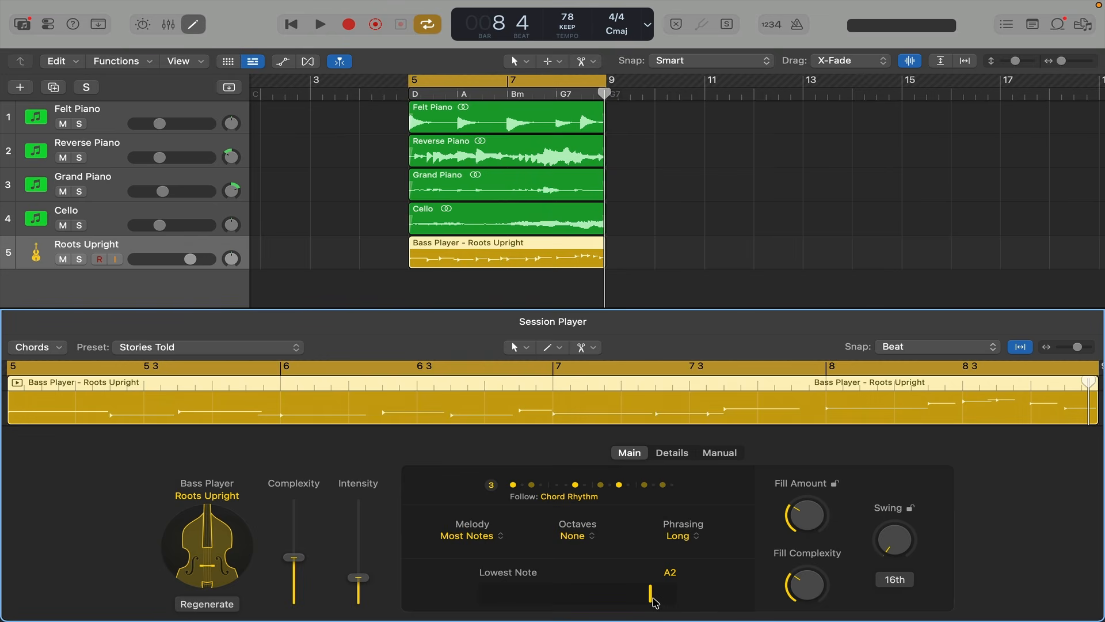
key("space")
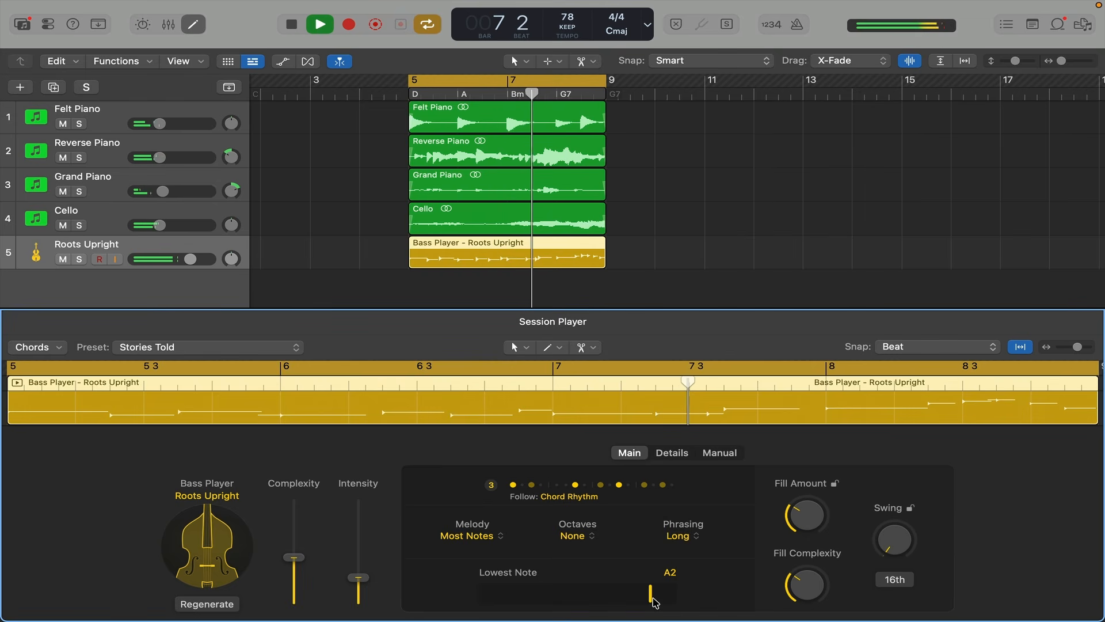
left_click_drag(653, 602, 623, 602)
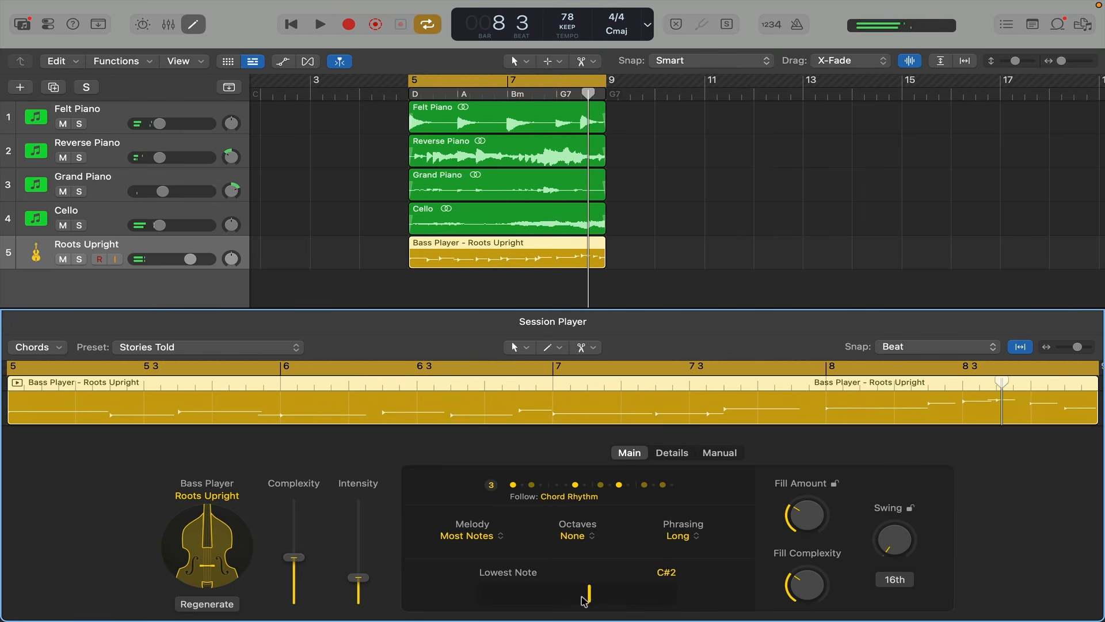
key("space")
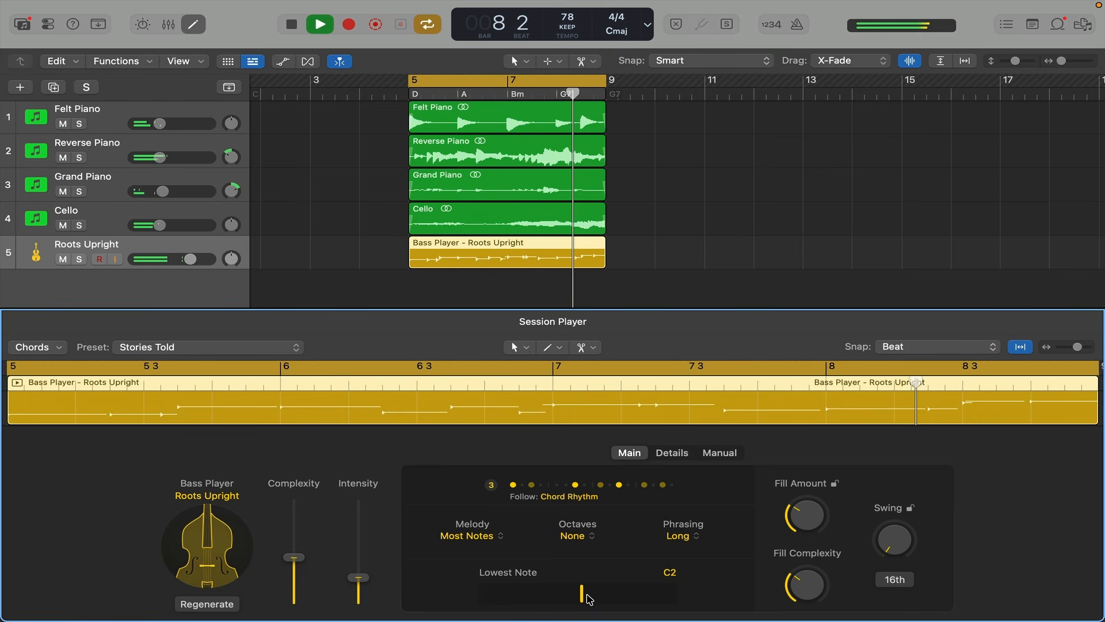
key("space")
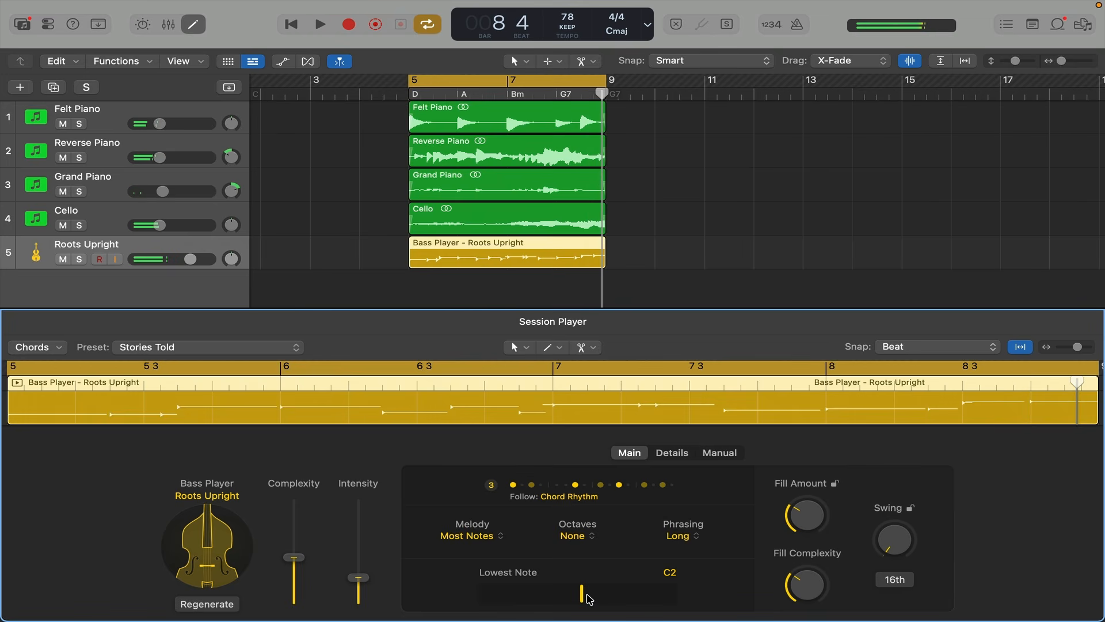
- Choose rhythm pattern 1 for the bass player and audition it with the cycled section
left_click(578, 494)
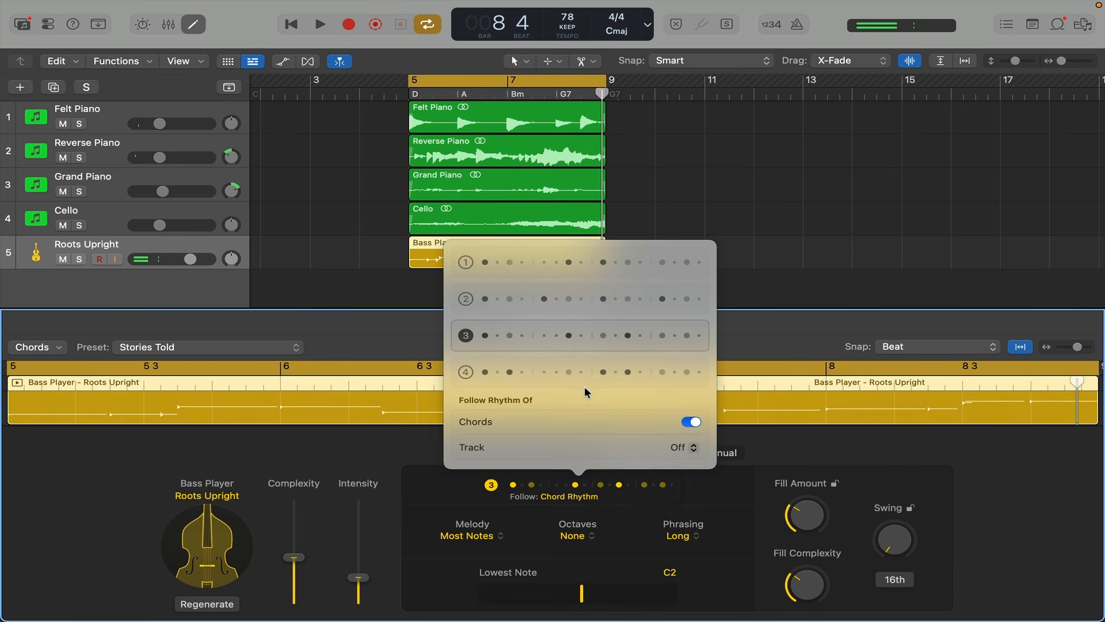
left_click(590, 265)
key("space")
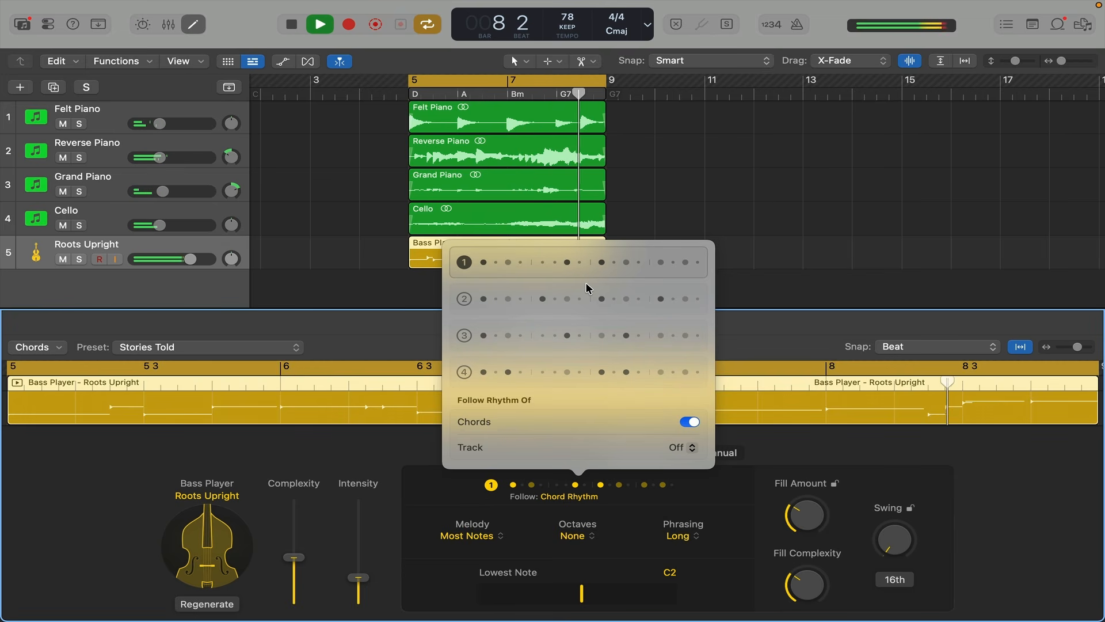
key("space")
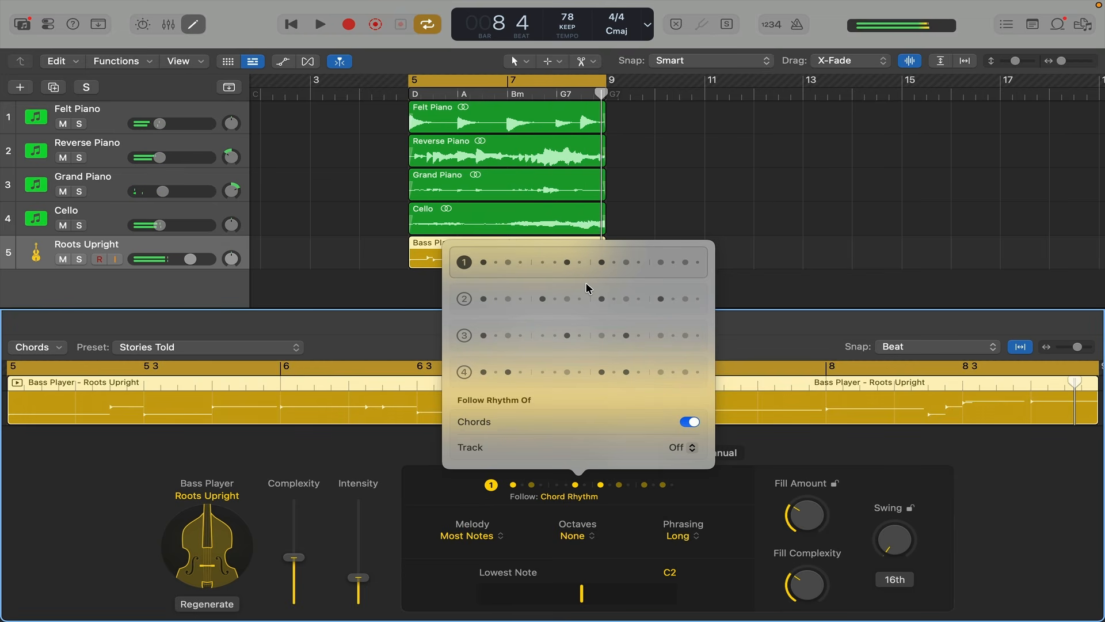
left_click(792, 459)
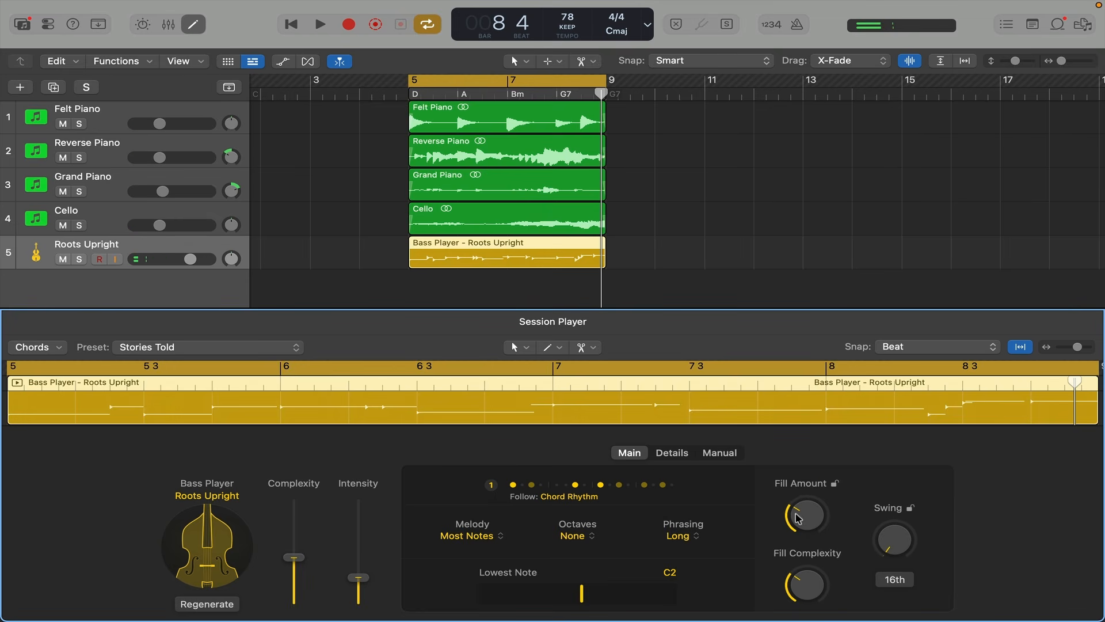
- Lower the bass Fill Amount and try different Fill Complexity settings, auditioning each in the cycled section
key("space")
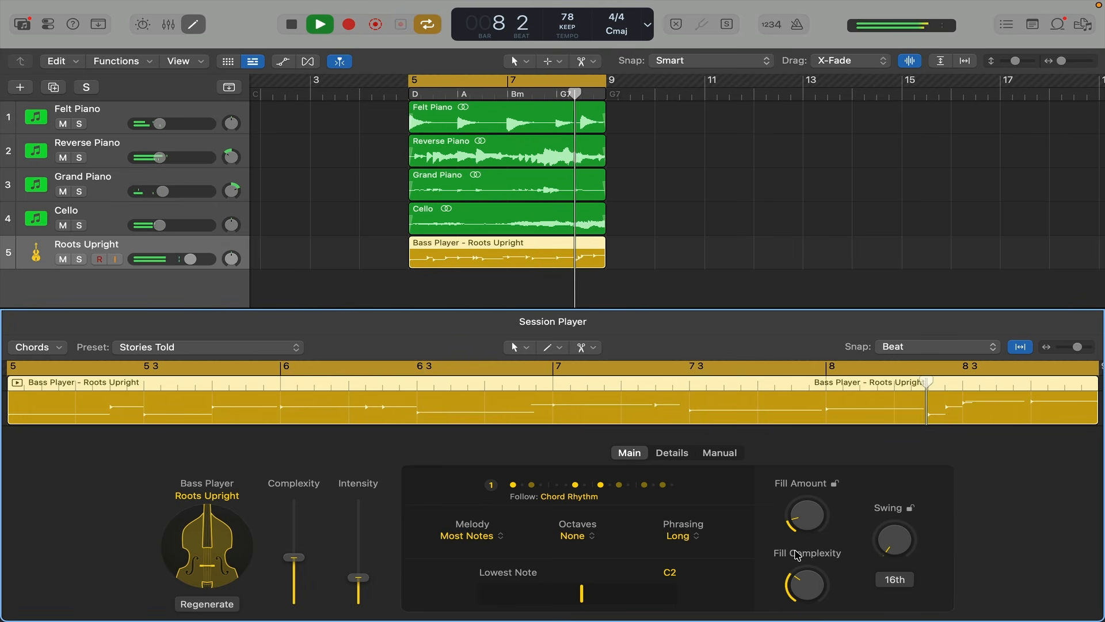
key("space")
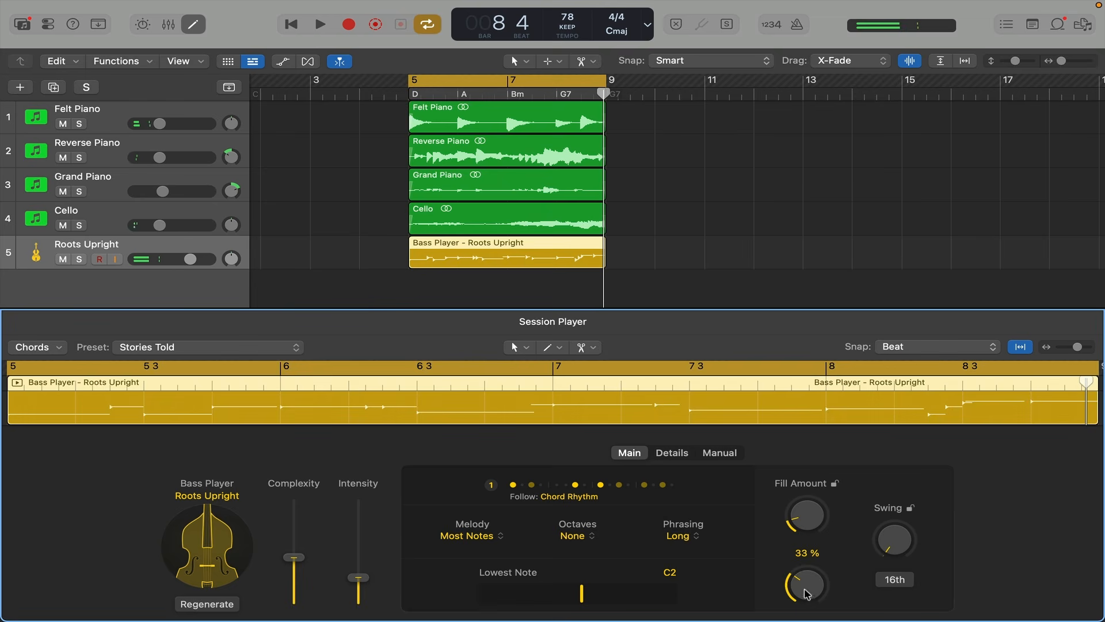
key("space")
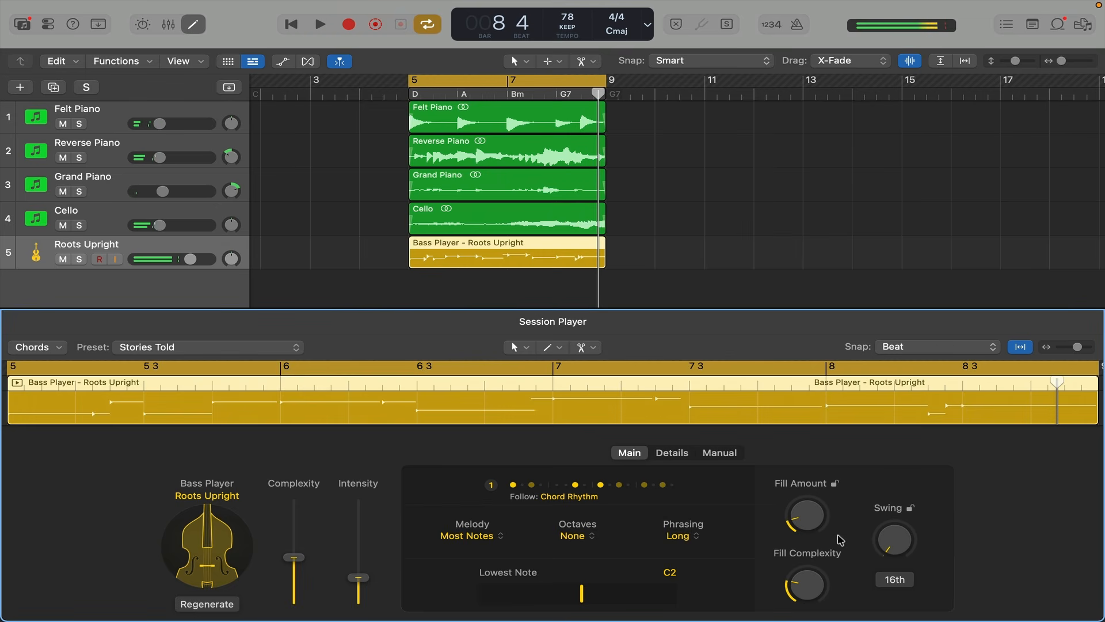
key("space")
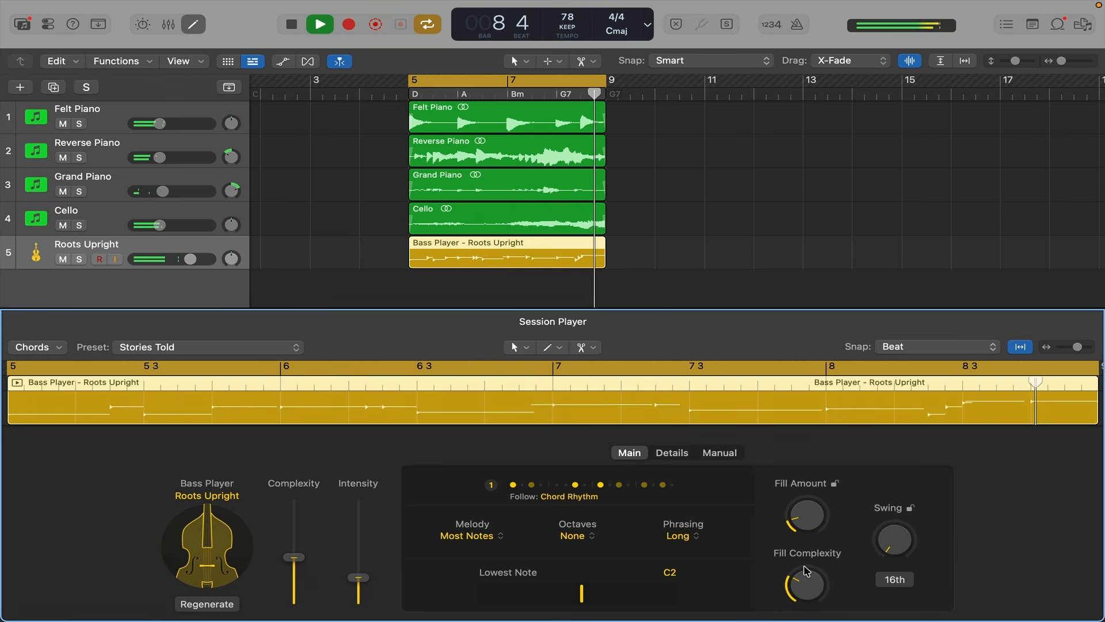
key("space")
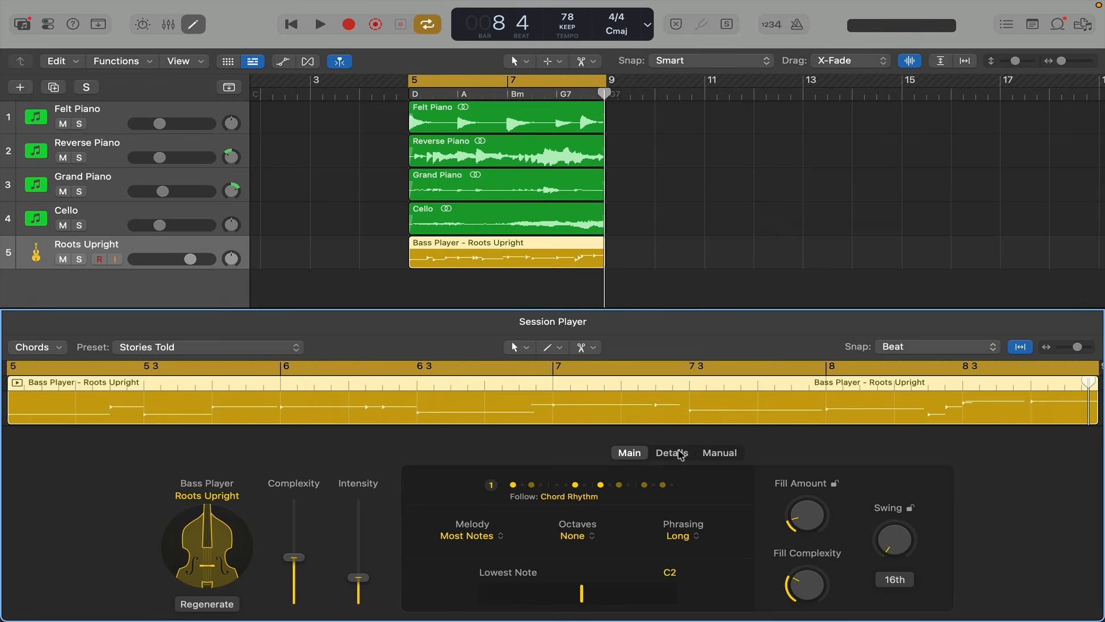
- Review the available Phrasing and Octaves options for the bass player without changing them
left_click(688, 538)
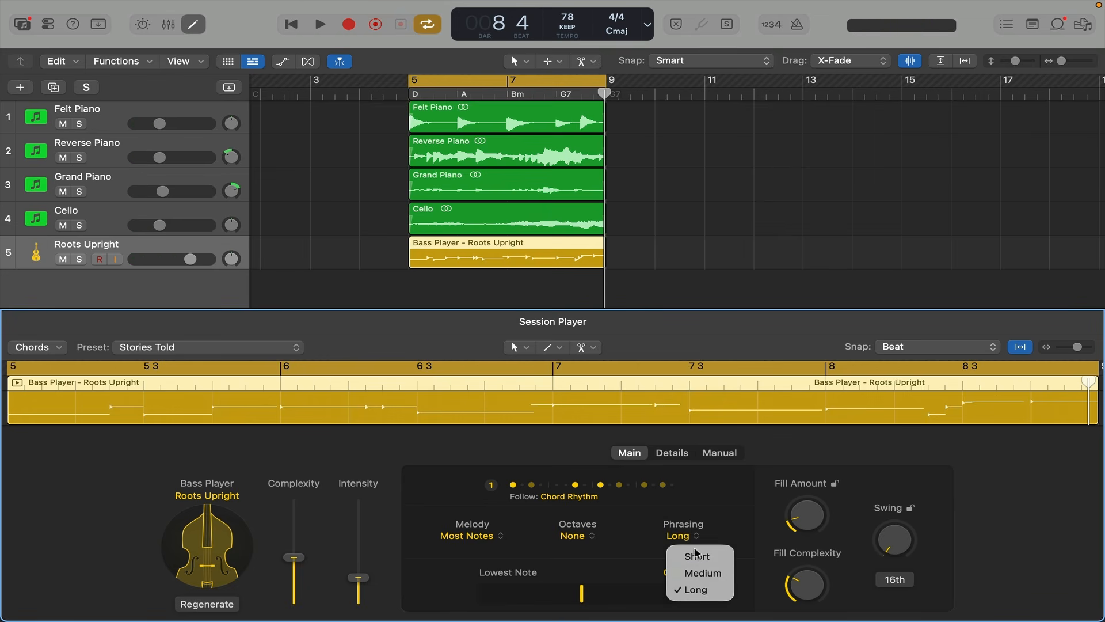
left_click(708, 539)
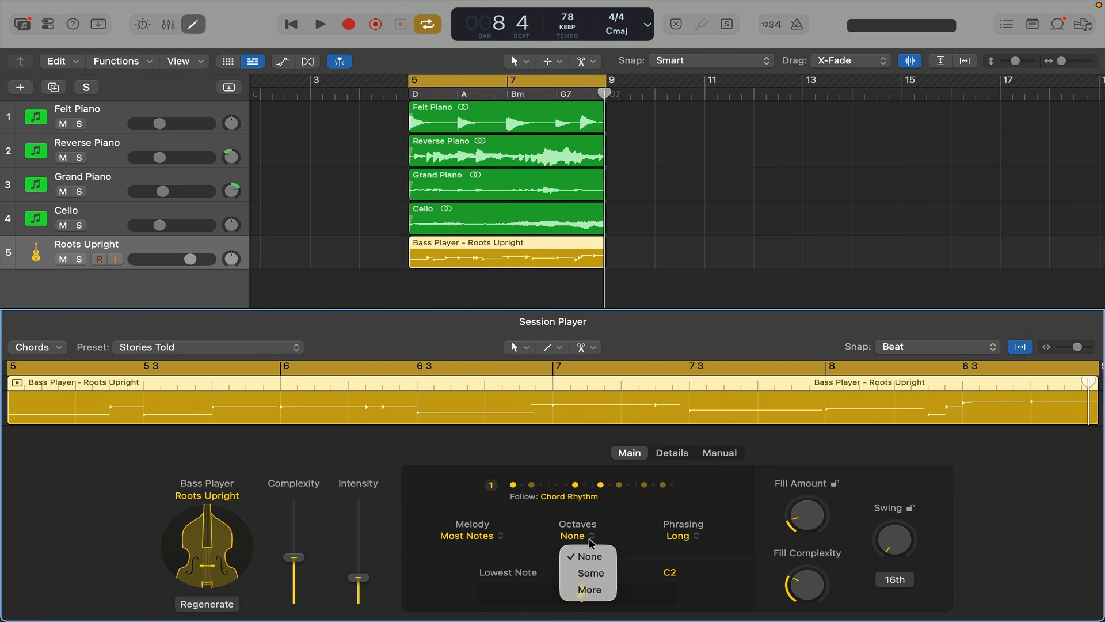
left_click(627, 521)
- In the bass player's detail settings, raise Dead Notes to maximum and Slides to about 87%, auditioning the changes
left_click(676, 454)
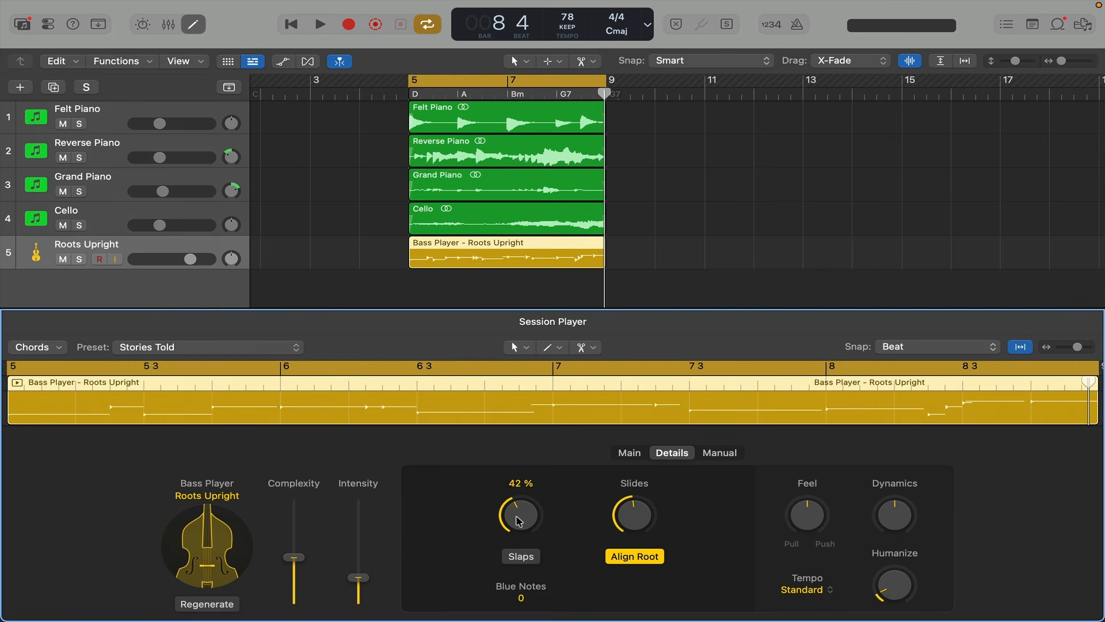
left_click_drag(520, 507, 551, 450)
key("space")
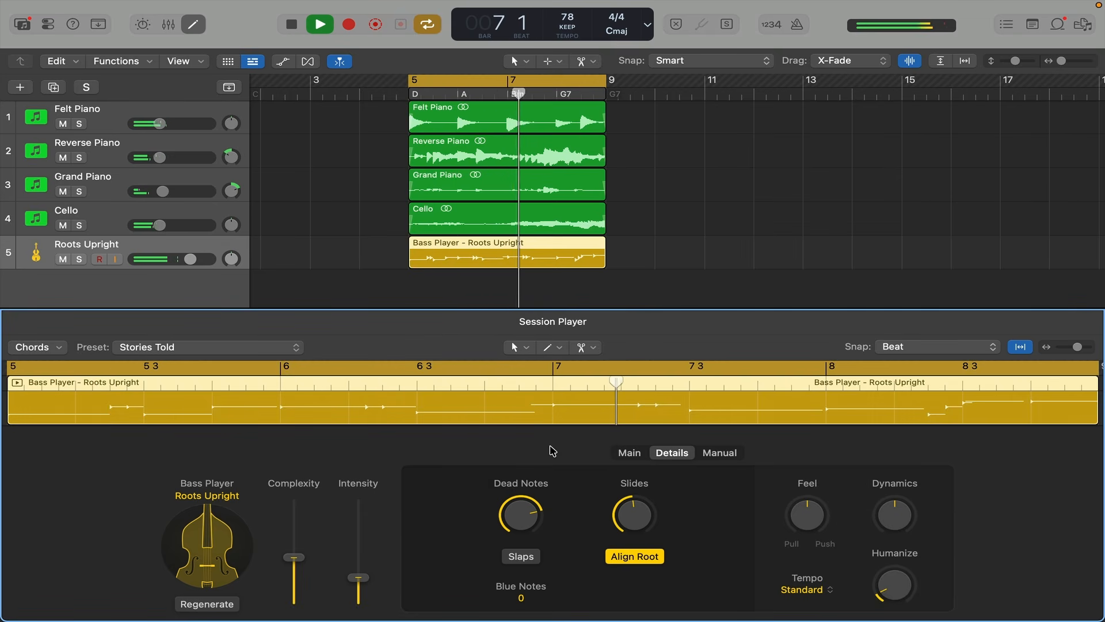
left_click_drag(524, 509, 546, 450)
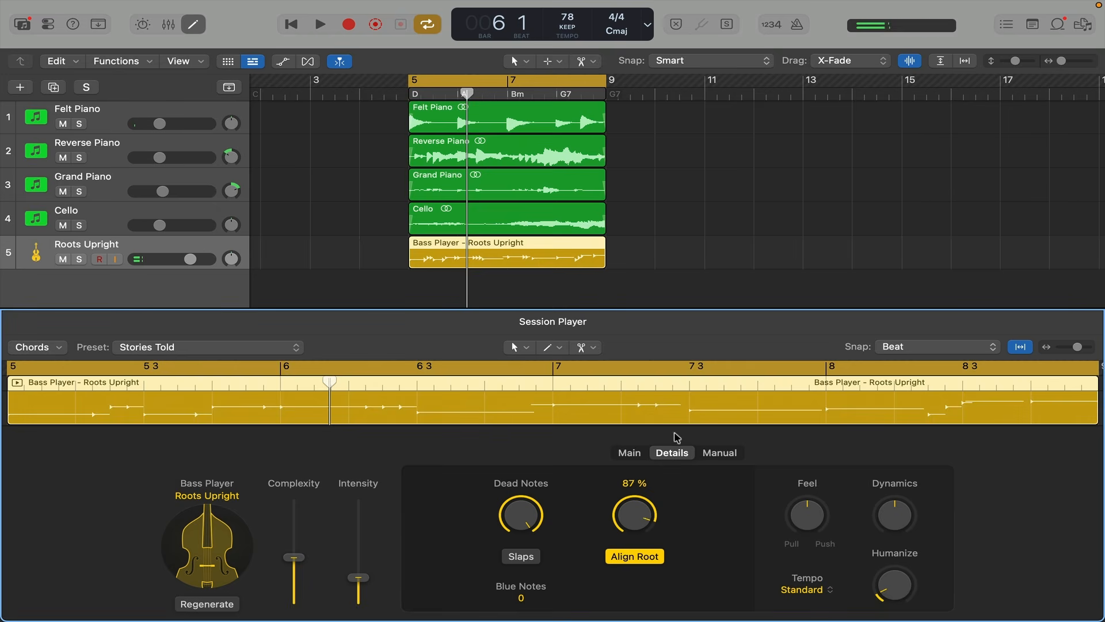
key("space")
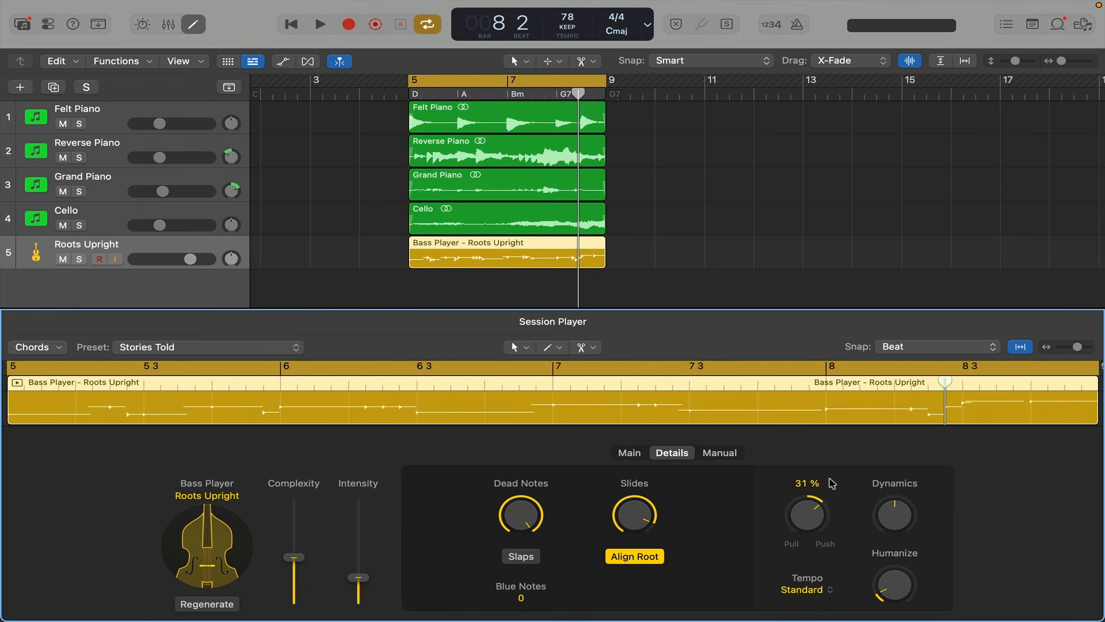
- Audition the bass with its Feel pushed to 31%, raise Humanize to 74%, and audition again
key("space")
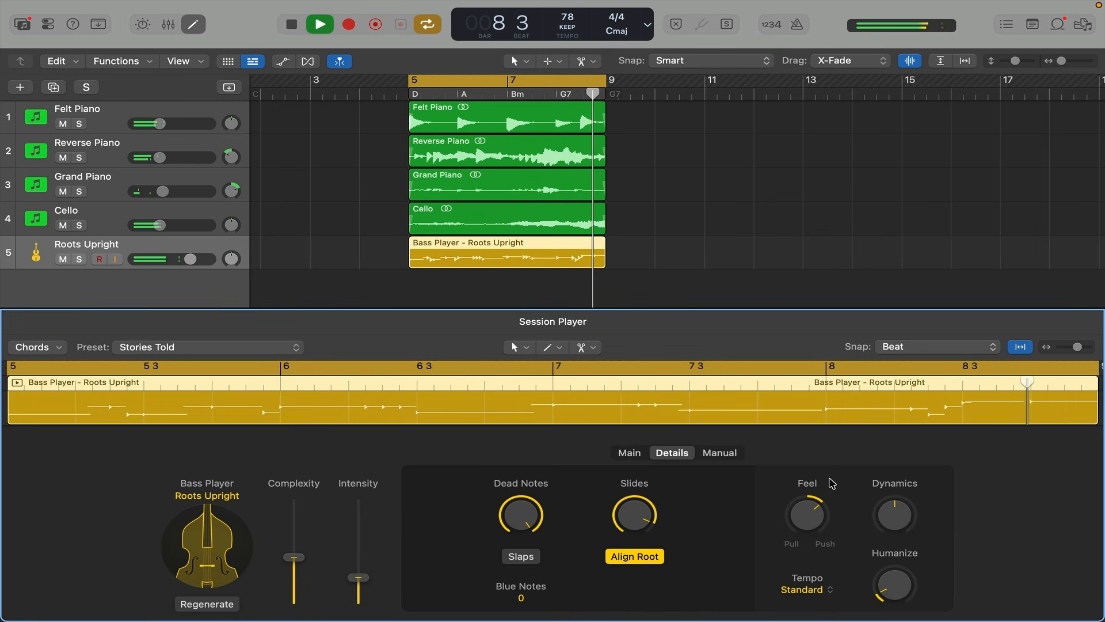
key("space")
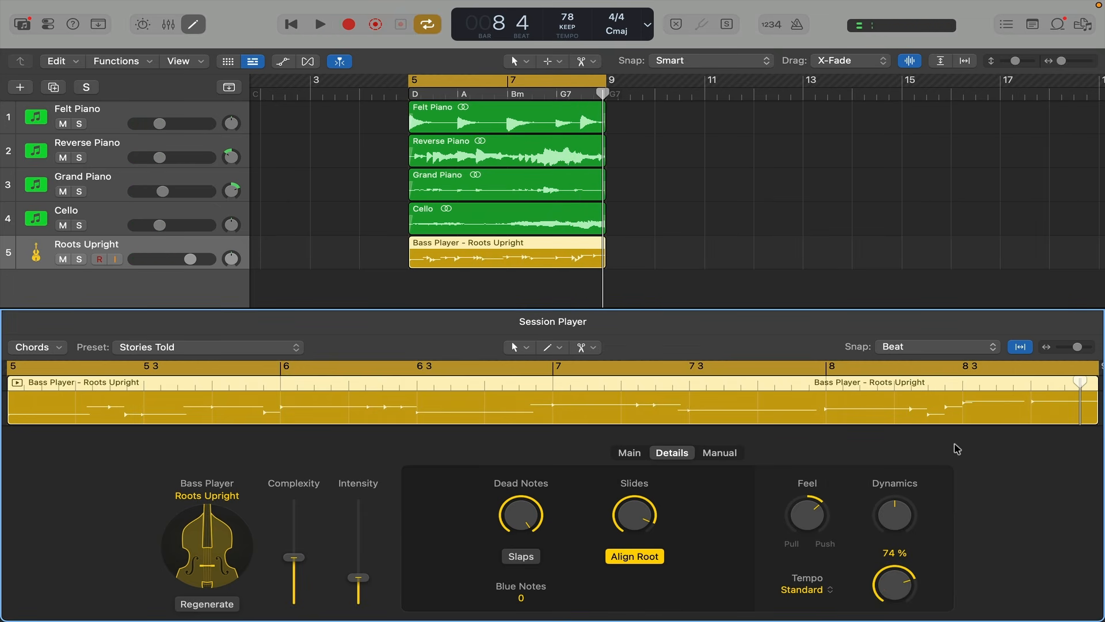
key("space")
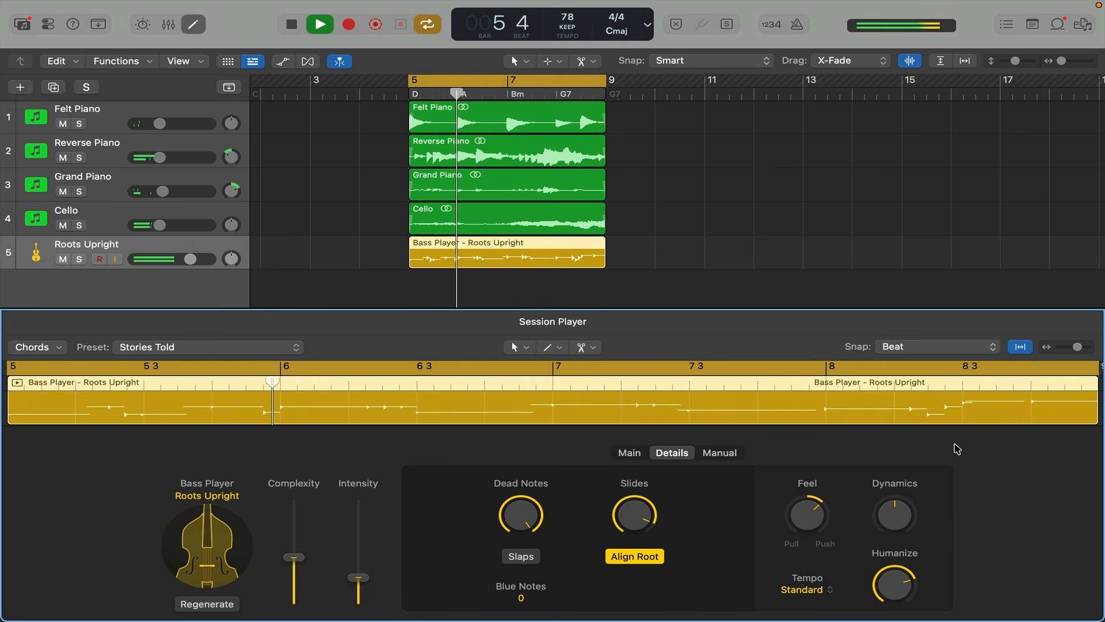
key("space")
- Create a one-bar manual bass pattern with steps 1, 3, 5 and 7 active, and audition it
left_click(720, 453)
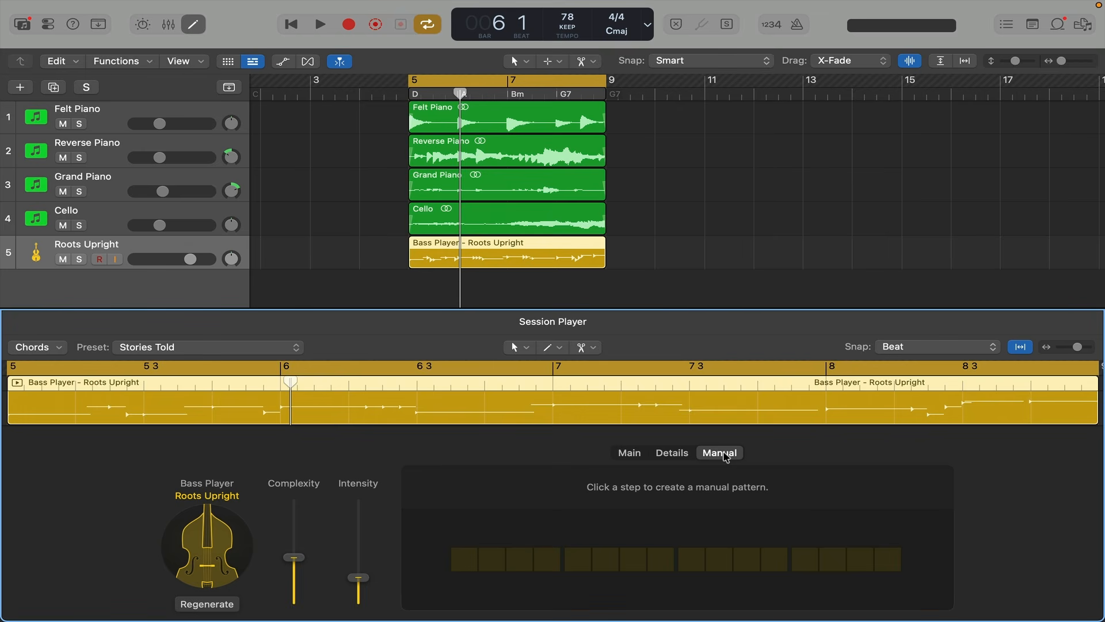
left_click(469, 570)
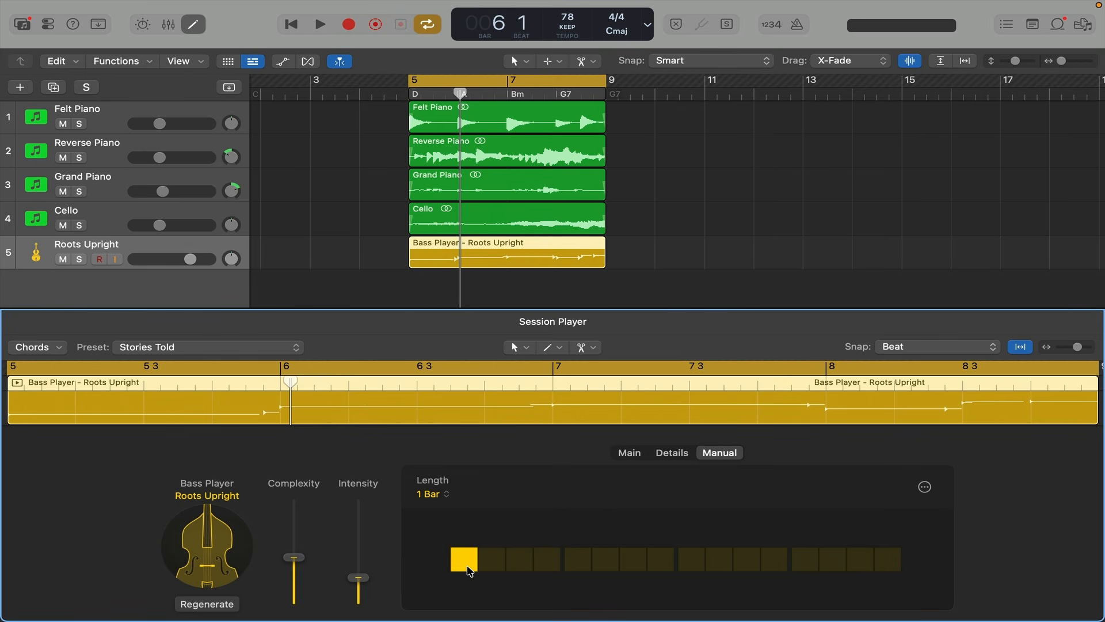
left_click(579, 568)
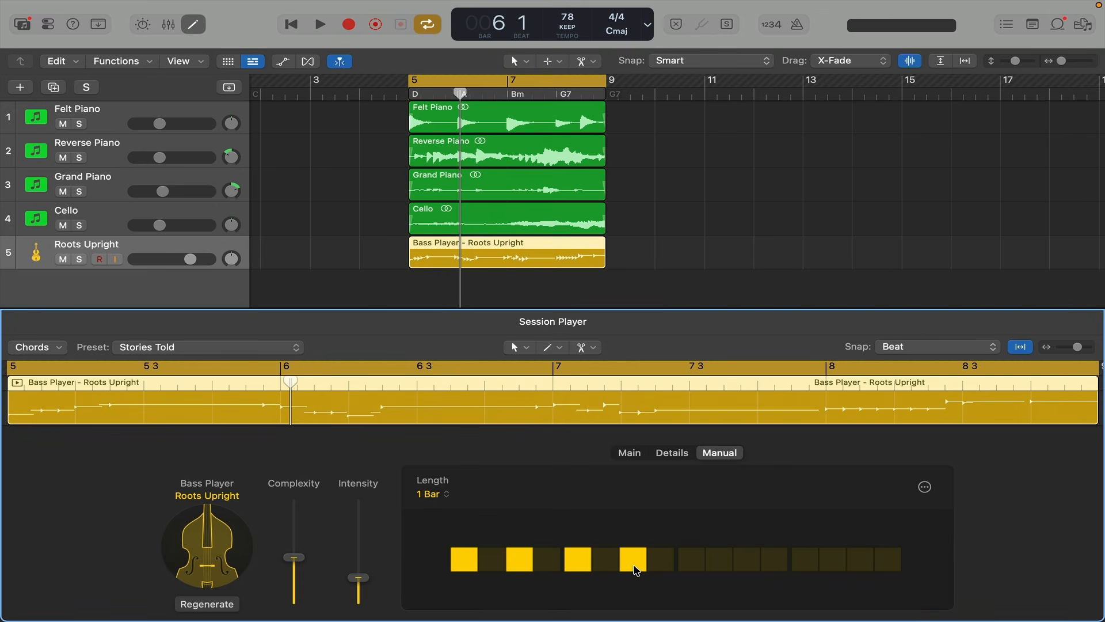
key("space")
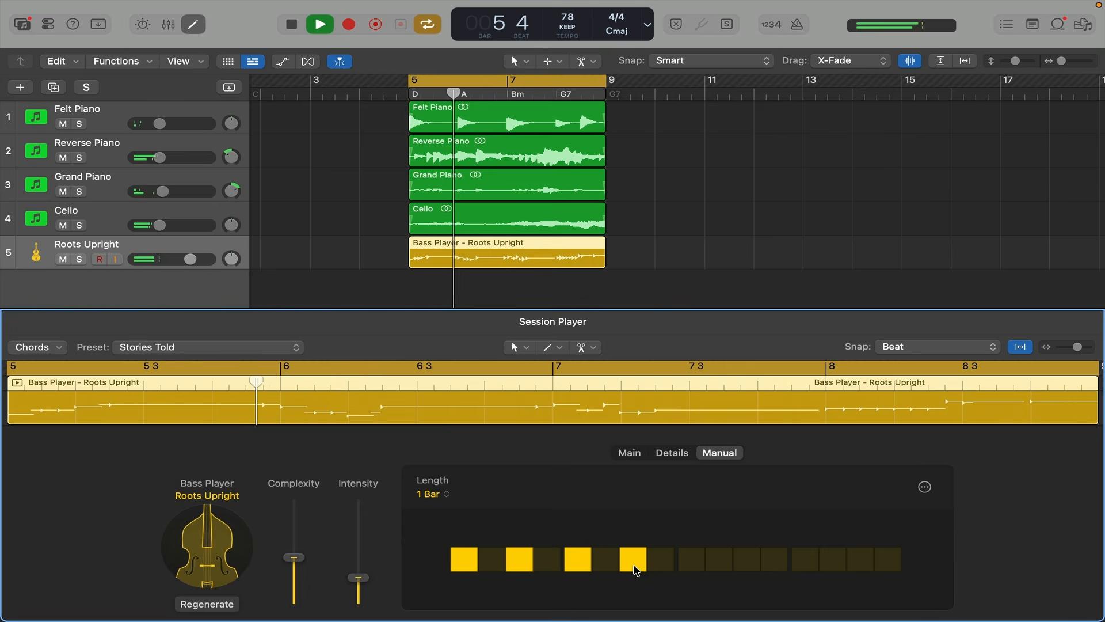
key("space")
- Clear every active step from the manual bass pattern and lower Humanize in the detail settings
left_click(635, 569)
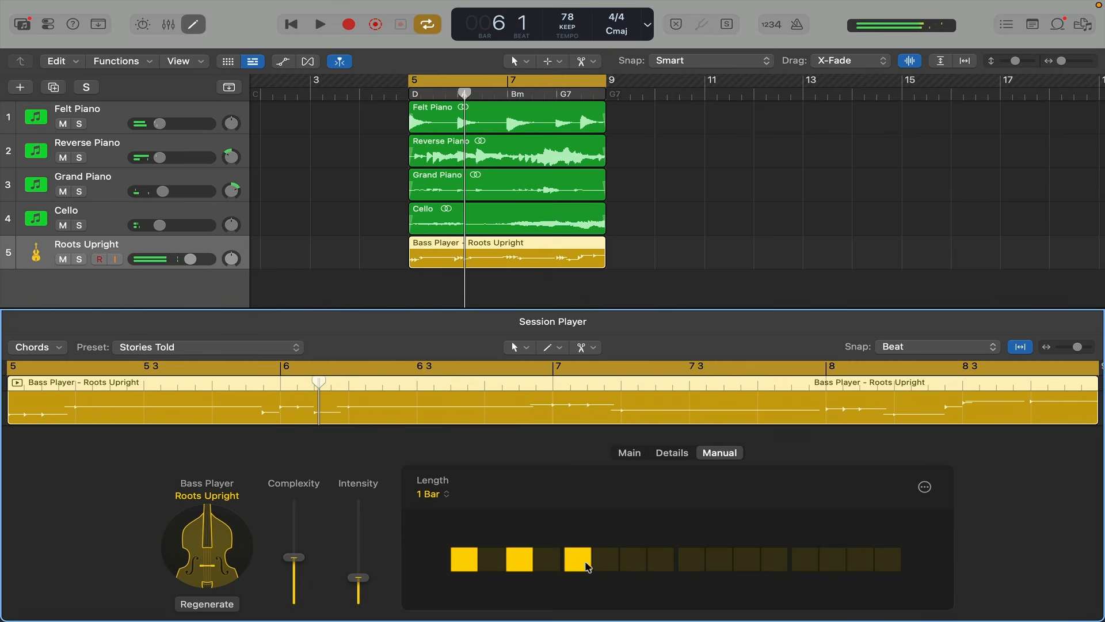
left_click(528, 561)
left_click(470, 561)
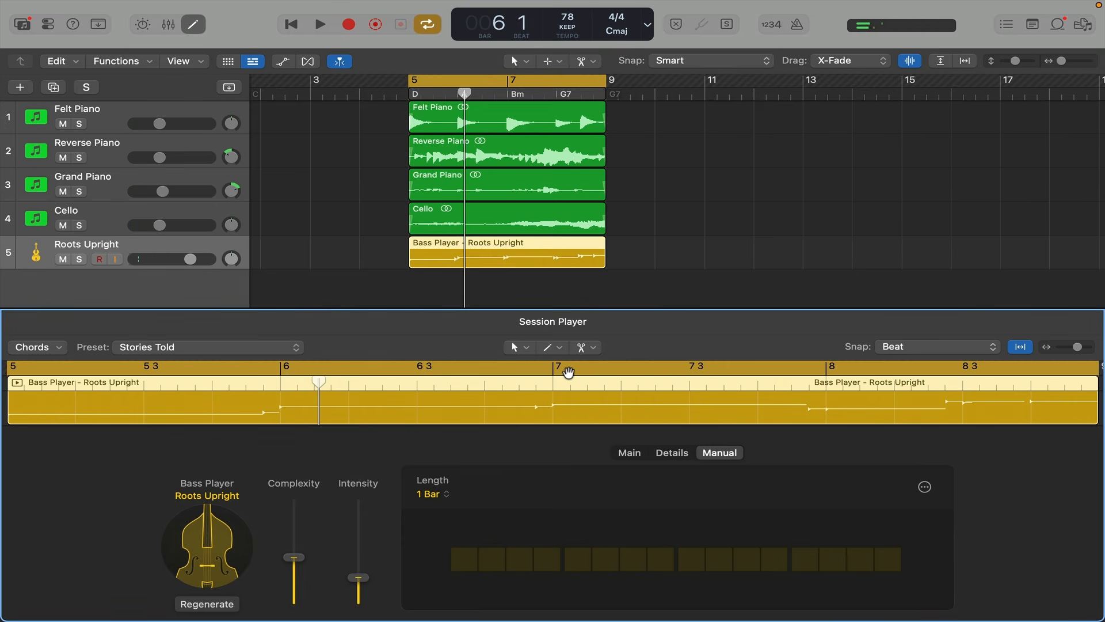
left_click(671, 453)
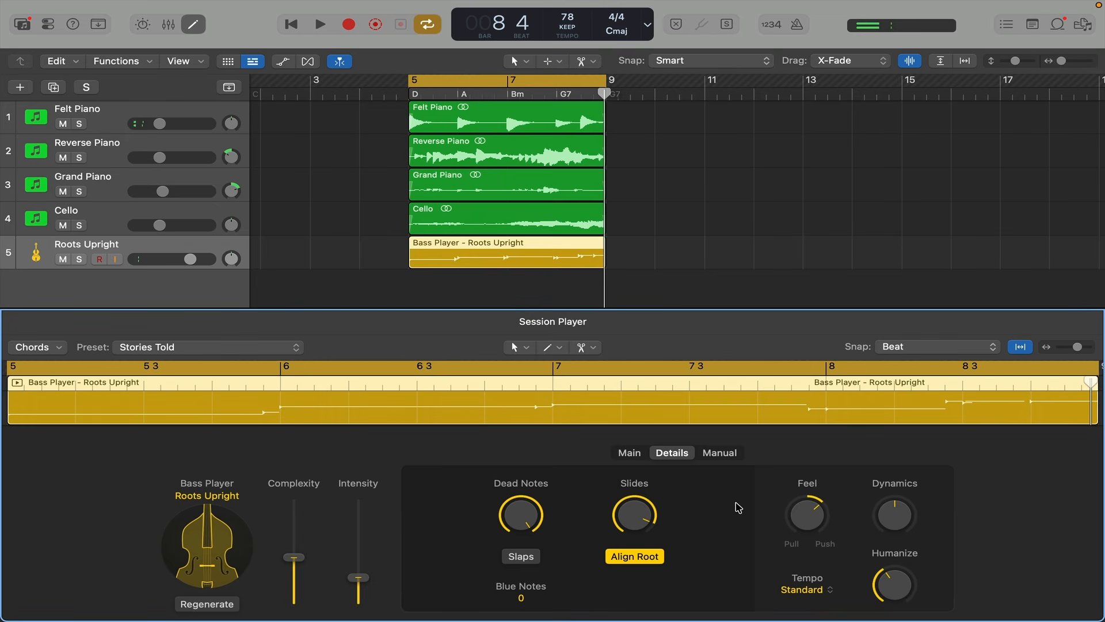